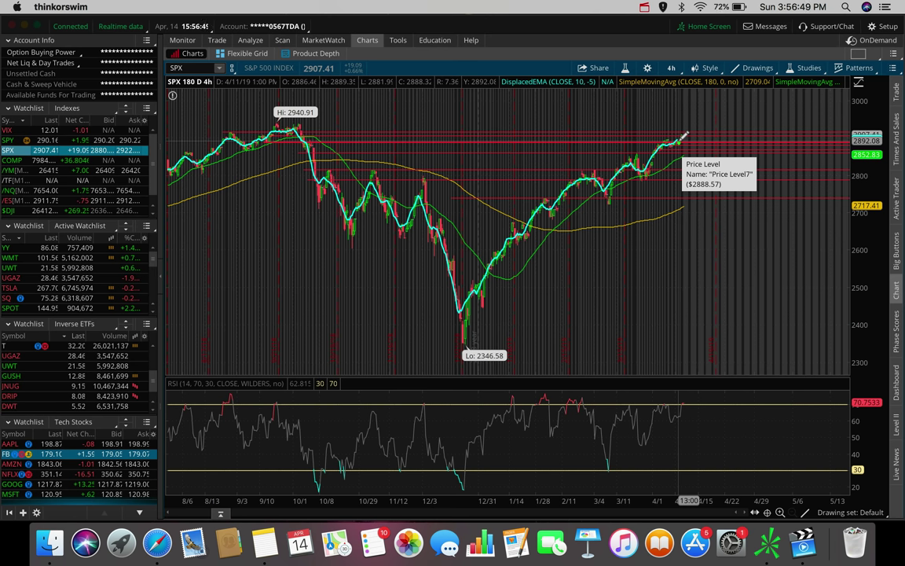
Step: Add red price levels around 2880–2915 on the zoomed-in recent SPX 4-hour bars
left_click(682, 137)
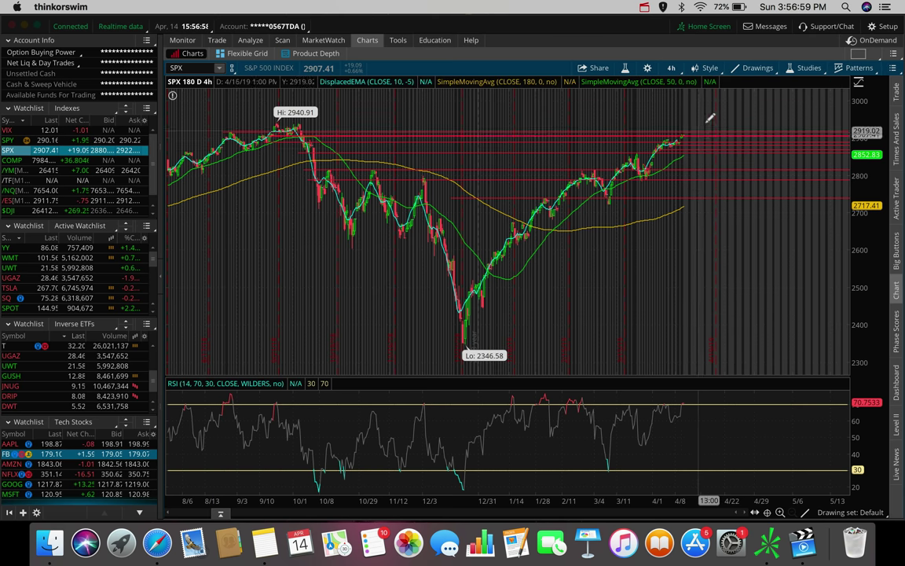
left_click_drag(711, 135, 607, 125)
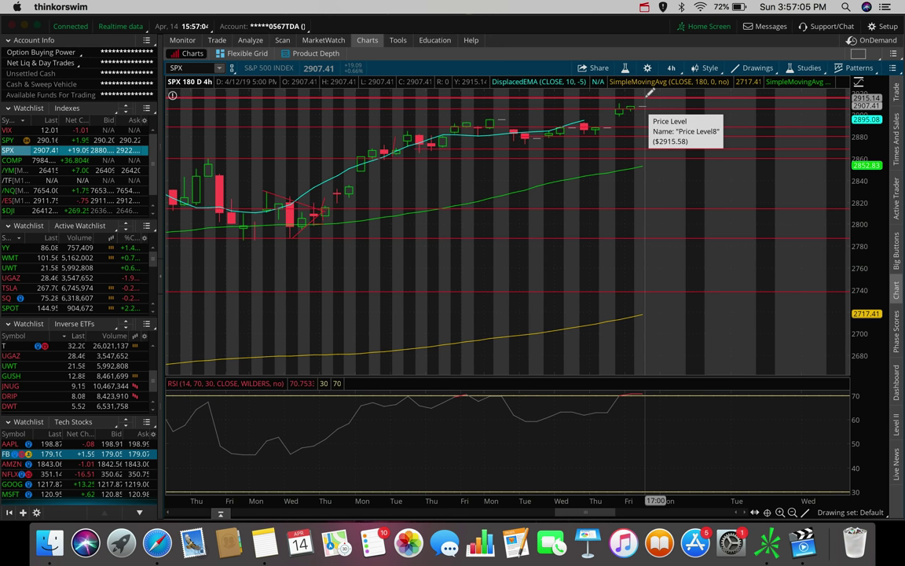
left_click(659, 142)
scroll(660, 140, "down", 5)
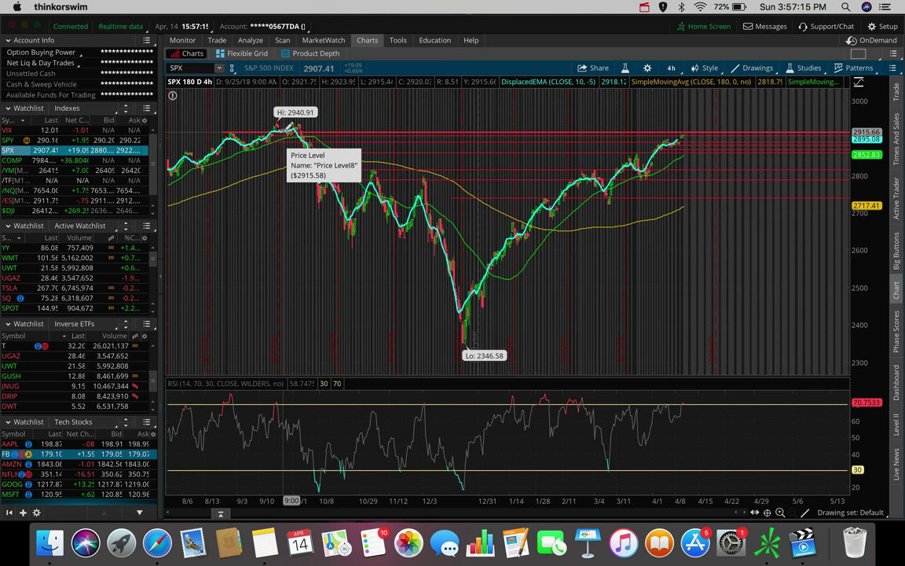
scroll(601, 128, "up", 5)
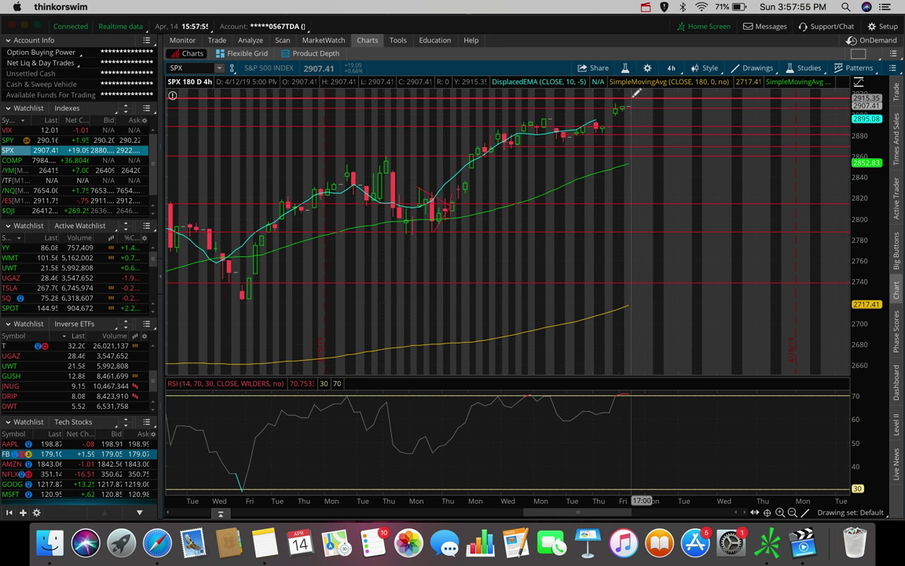
scroll(659, 118, "down", 5)
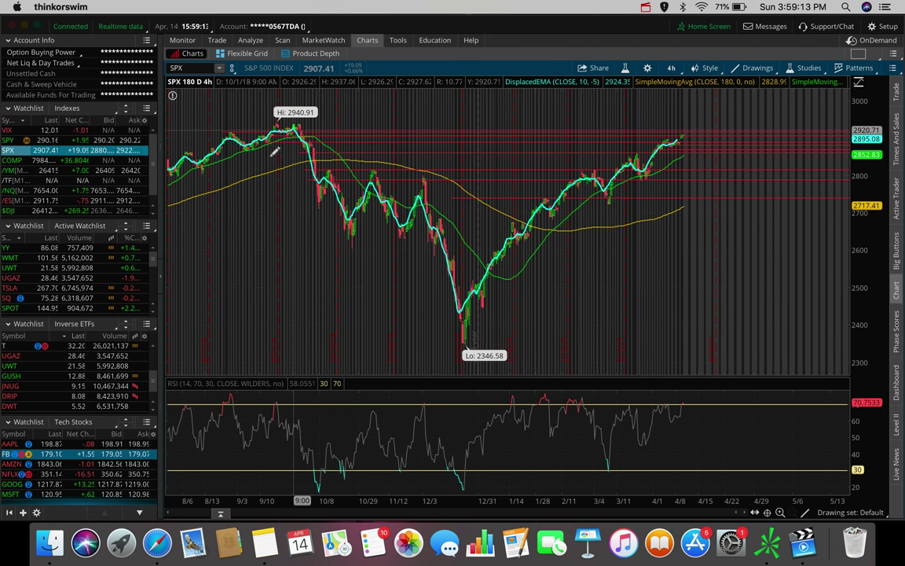
Step: Check the ticker note, then load the AAPL chart in place of SPX
left_click(263, 542)
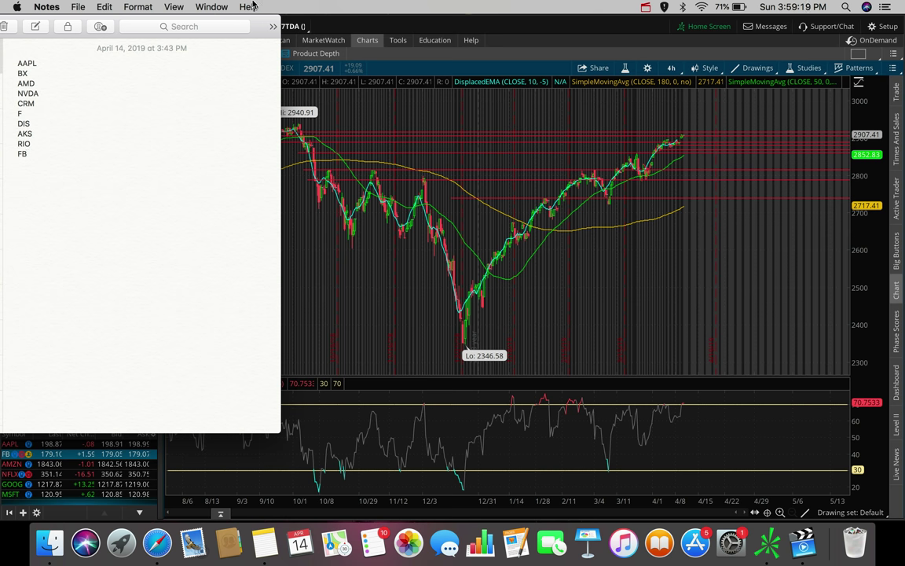
left_click(418, 36)
left_click(189, 69)
type("AAPL")
key("Return")
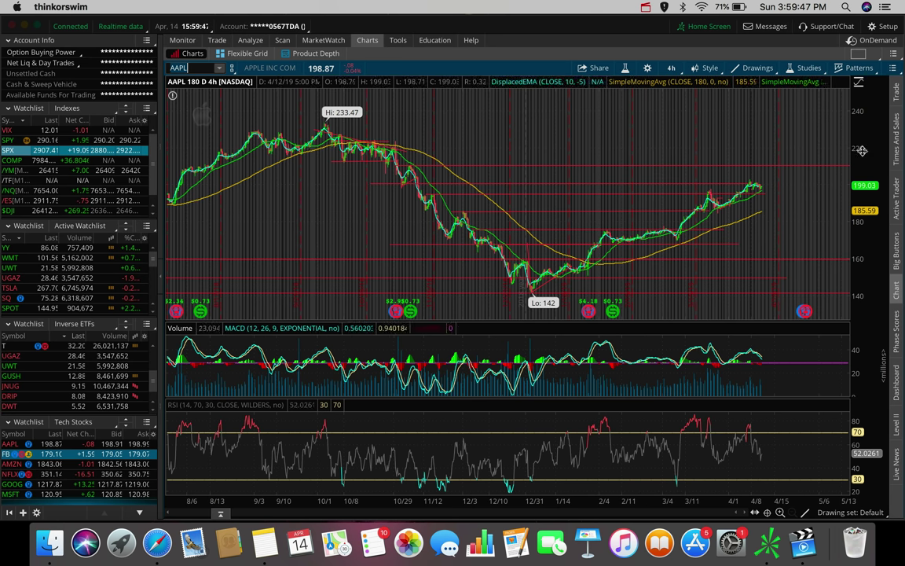
mouse_move(751, 179)
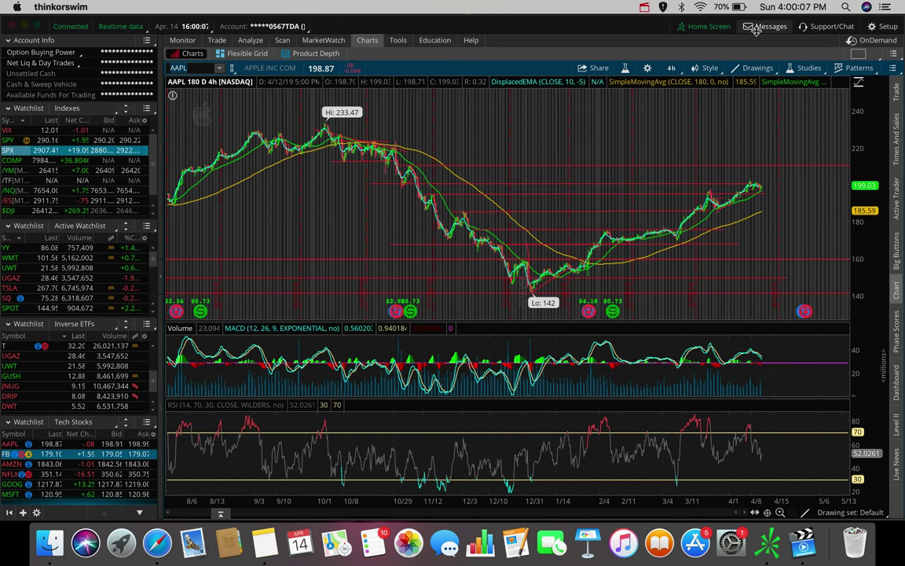
Step: Preview AAPL on the 1 D : 1m time frame, then restore 180 D : 4h
left_click(671, 68)
left_click(655, 122)
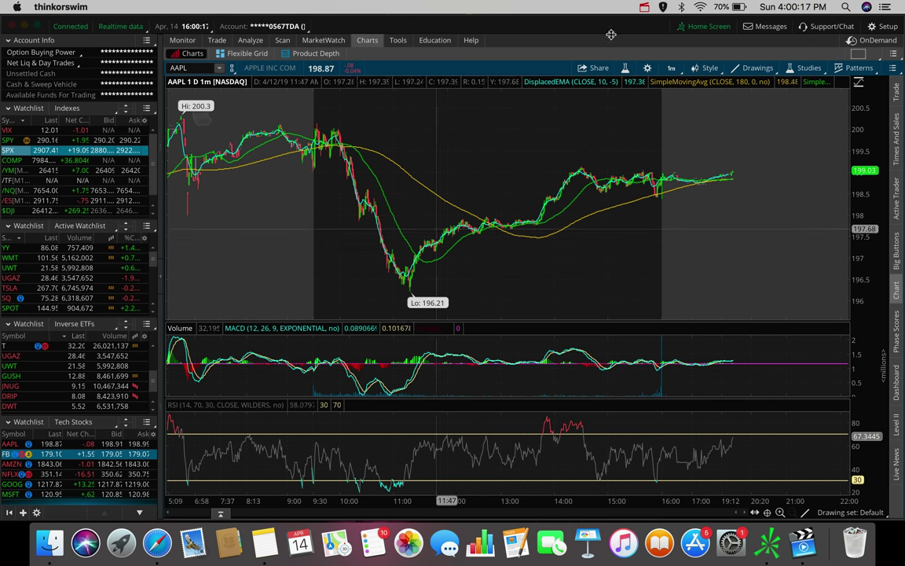
left_click(672, 68)
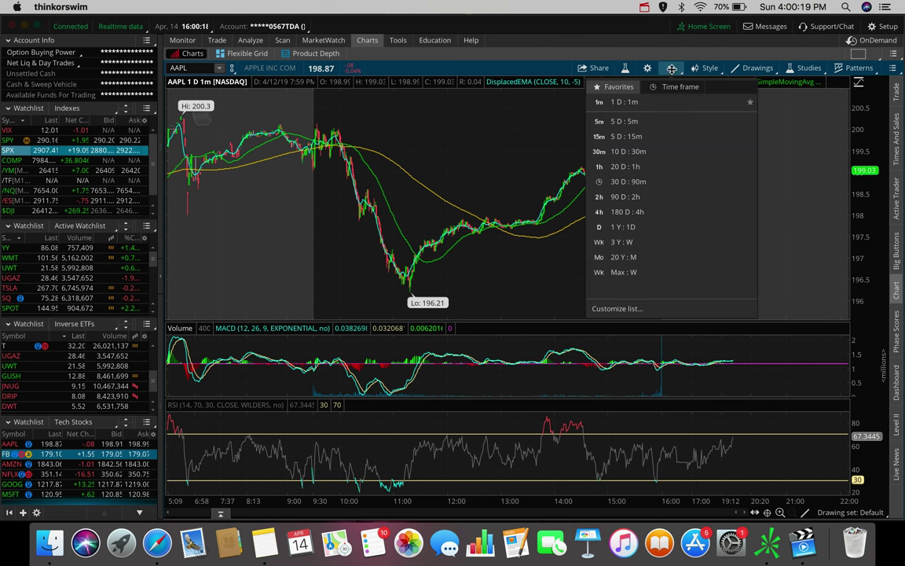
left_click(664, 211)
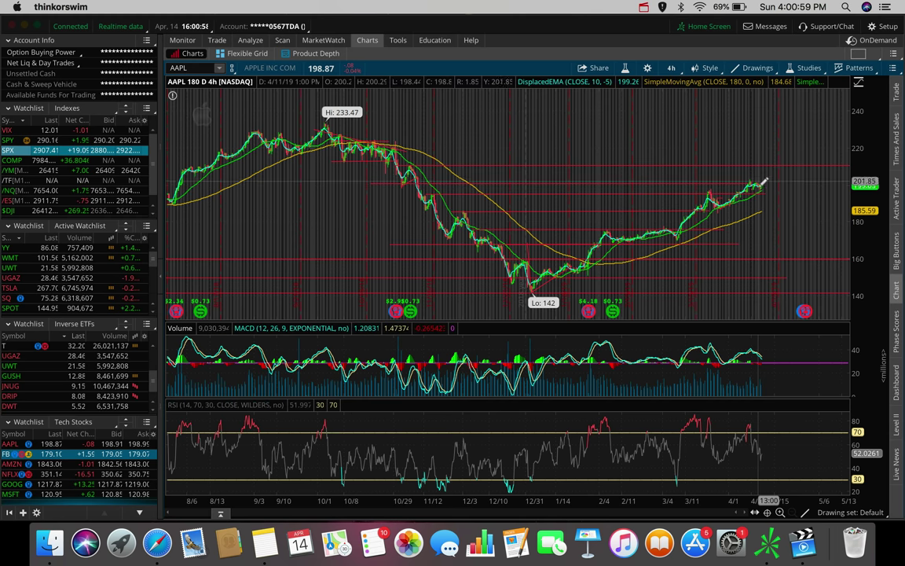
Step: Add a horizontal price level at 210.01 on the AAPL chart
left_click(767, 165)
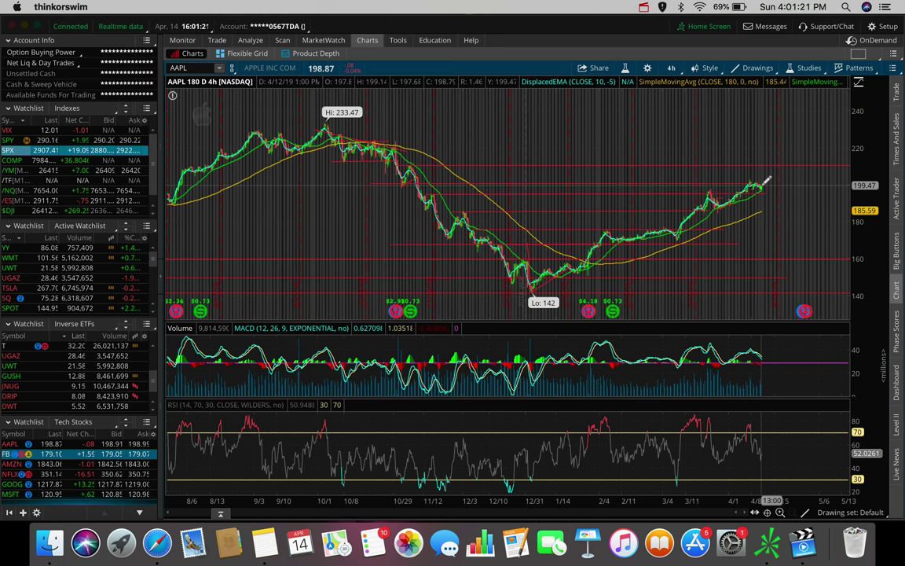
Step: Look up the next ticker in the note and load the BX chart
left_click(265, 543)
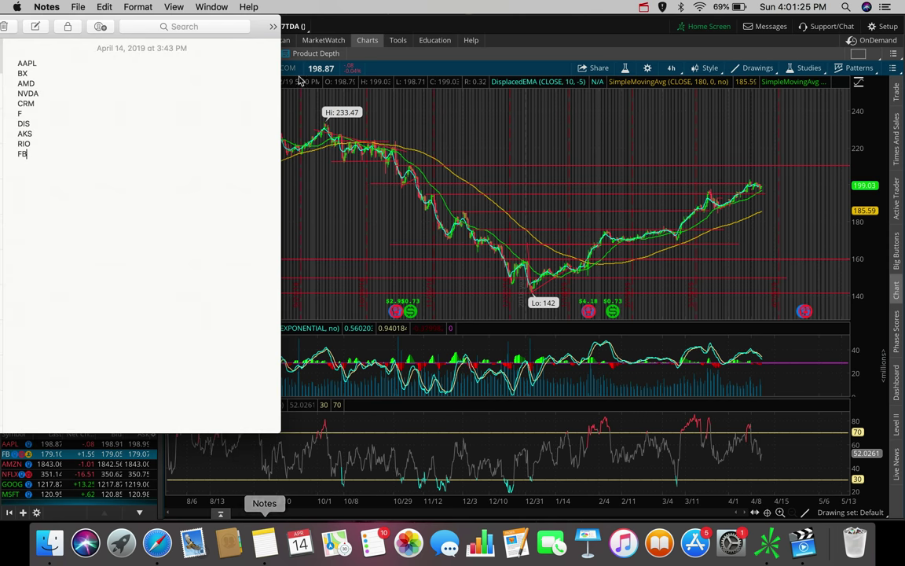
left_click(300, 81)
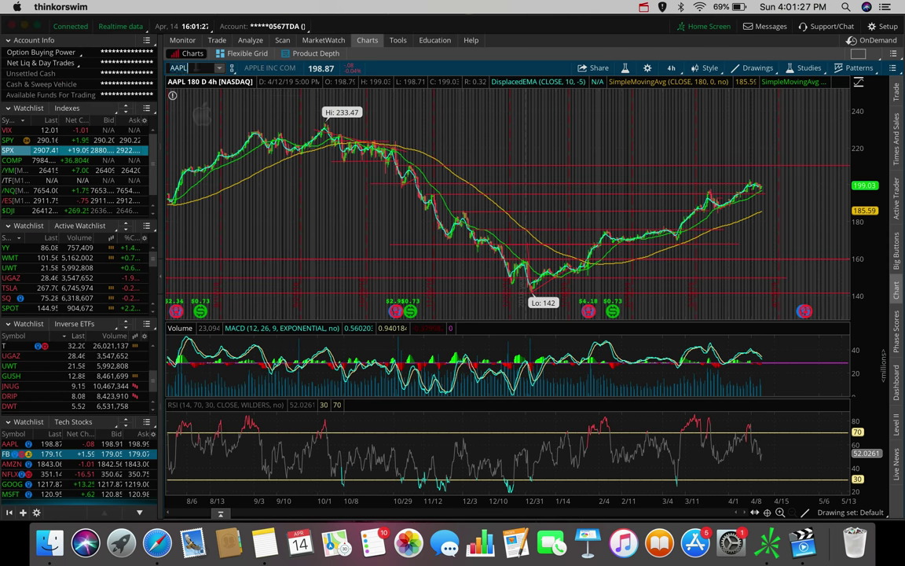
left_click(195, 67)
type("BX")
key("Return")
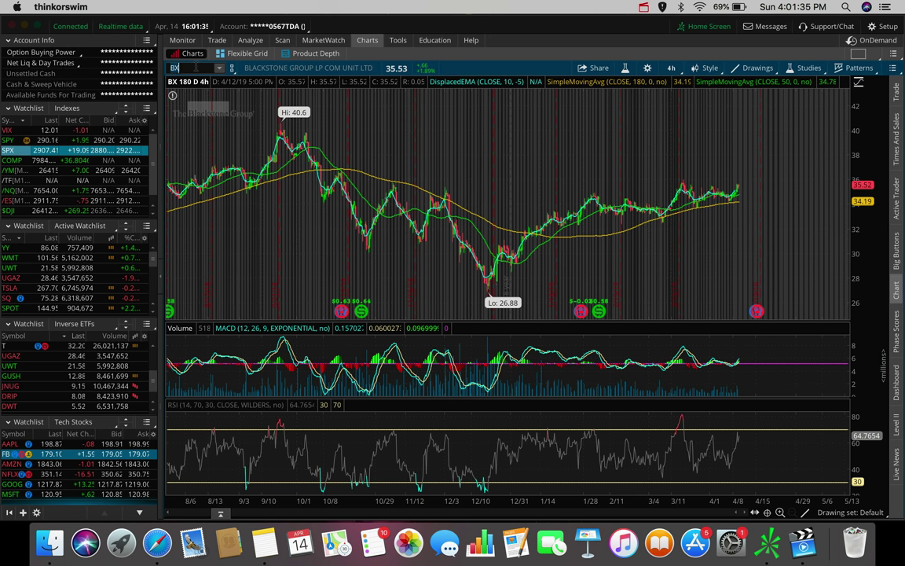
Step: Select the horizontal price level drawing tool
left_click(195, 67)
left_click(754, 67)
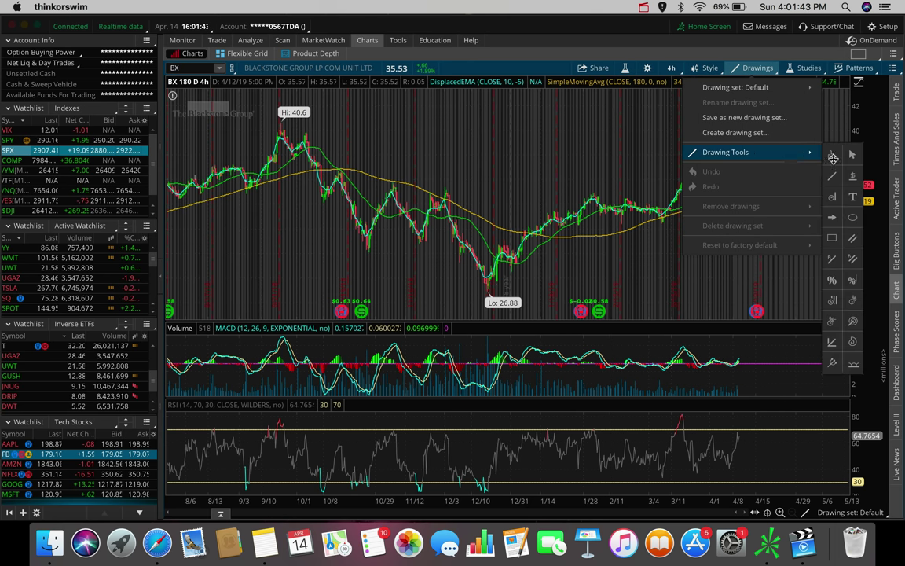
left_click(848, 157)
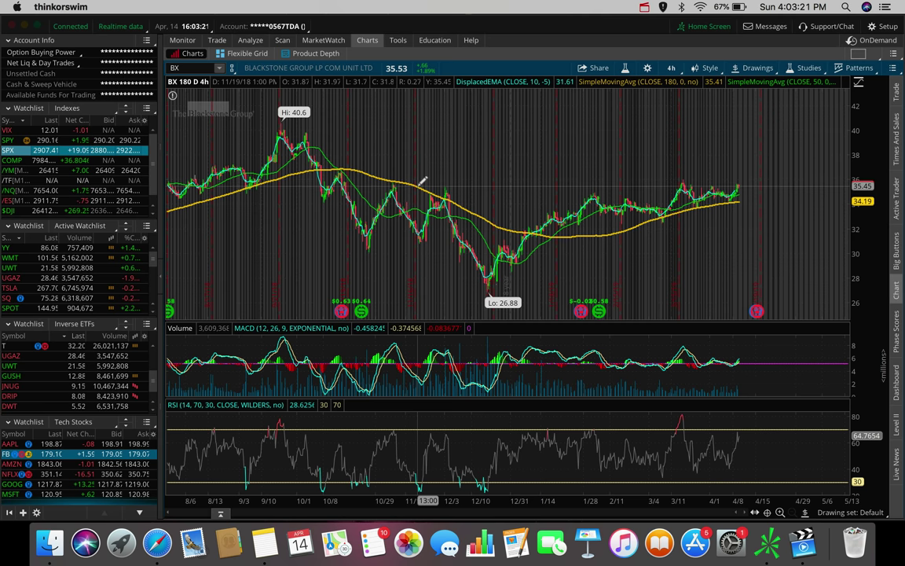
left_click_drag(418, 190, 304, 188)
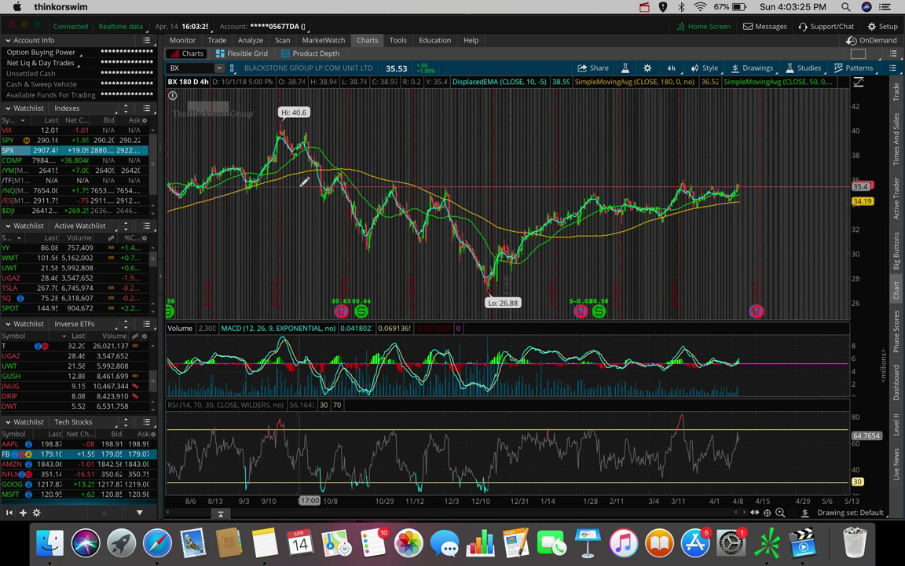
left_click(446, 188)
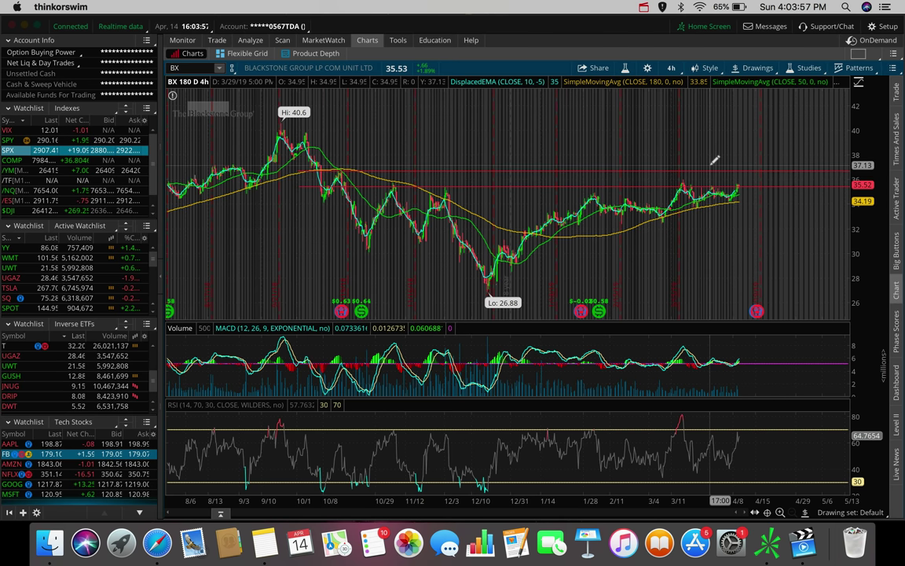
left_click(753, 68)
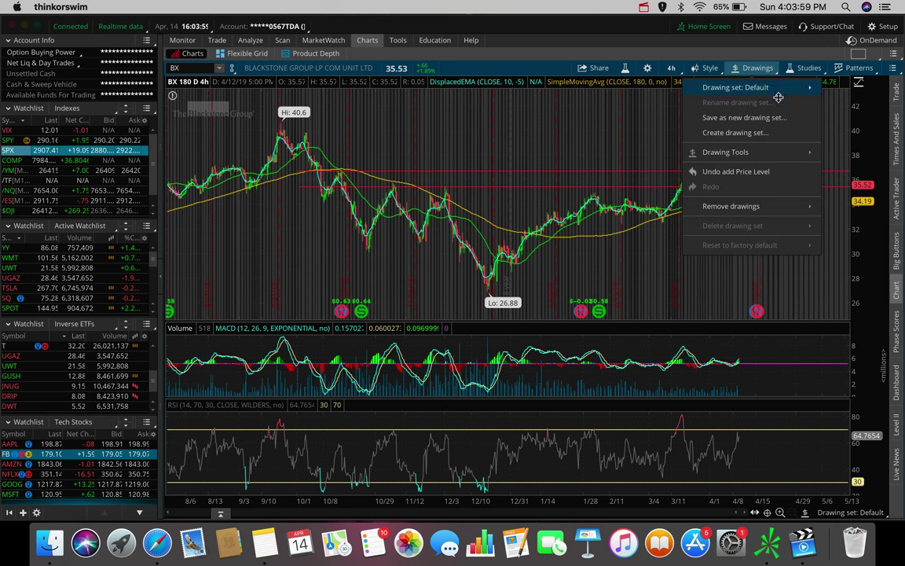
mouse_move(768, 152)
left_click(832, 175)
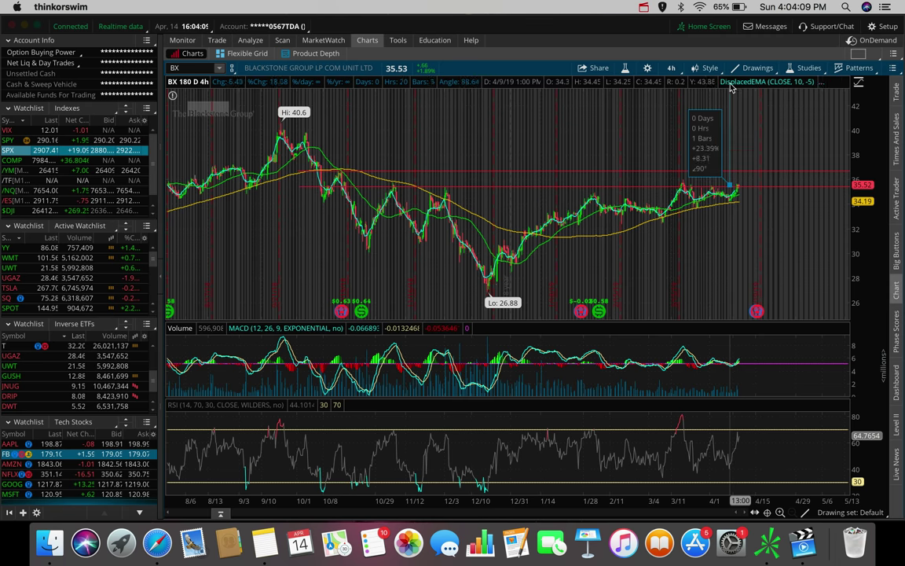
left_click(735, 180)
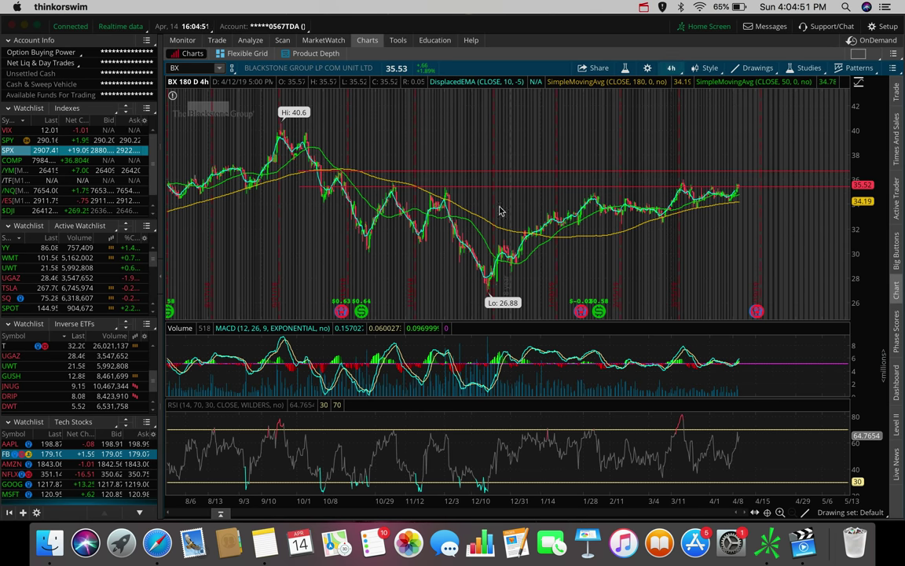
Step: Check the ticker note and load the AMD chart in place of BX
left_click(264, 542)
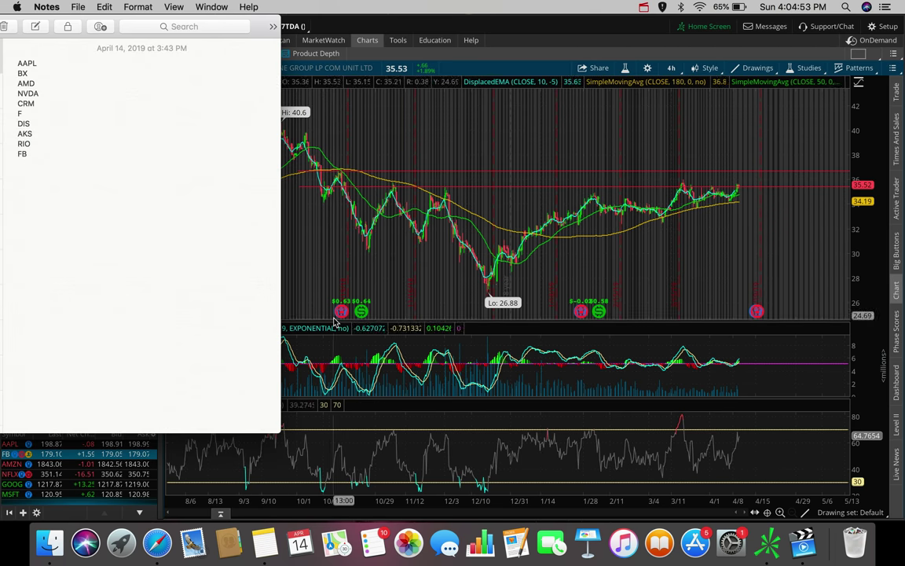
key("super+q")
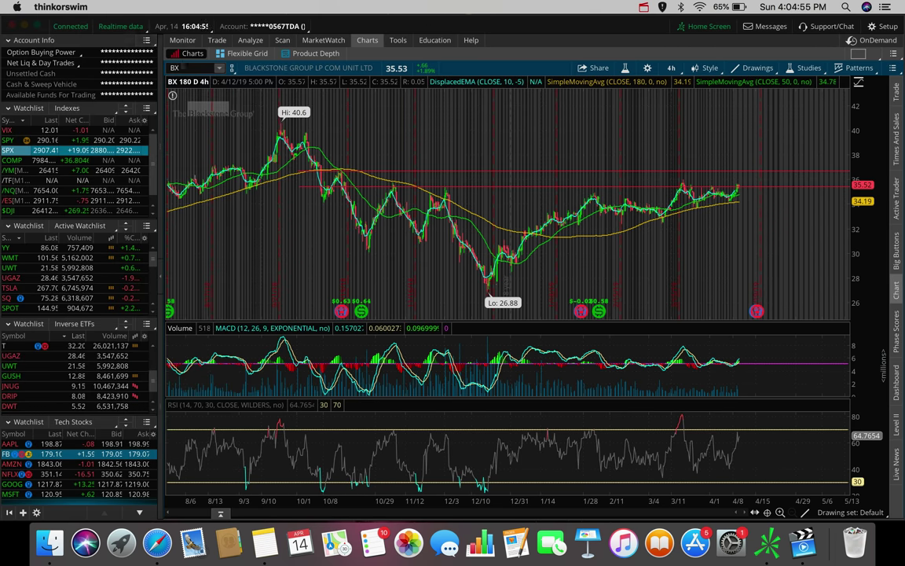
type("AMD")
key("Return")
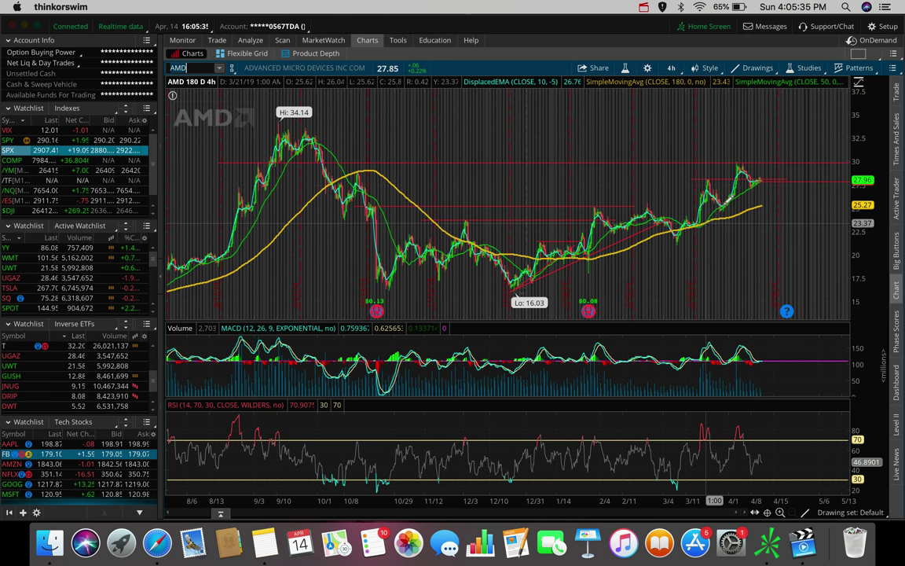
Step: Zoom the AMD chart into the mid-February to April price action
left_click_drag(754, 177, 647, 190)
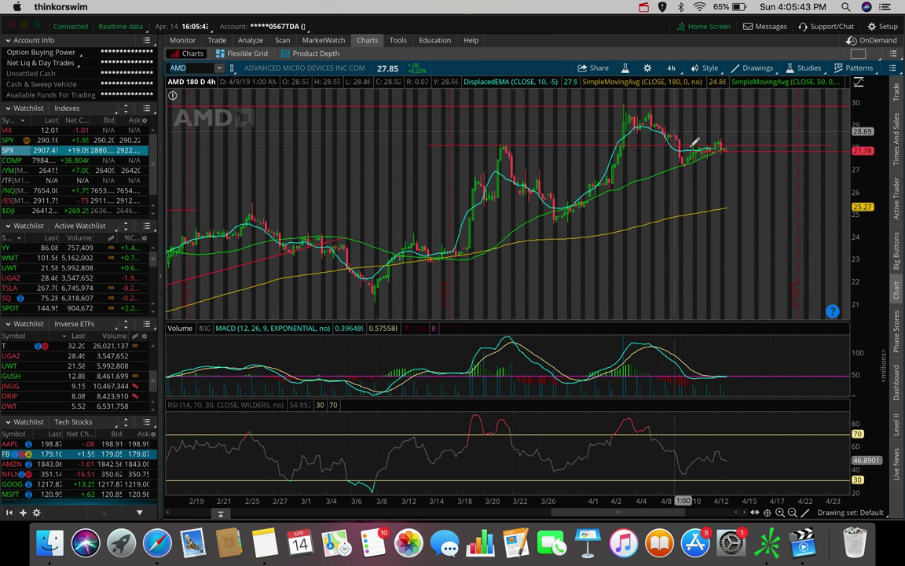
mouse_move(721, 142)
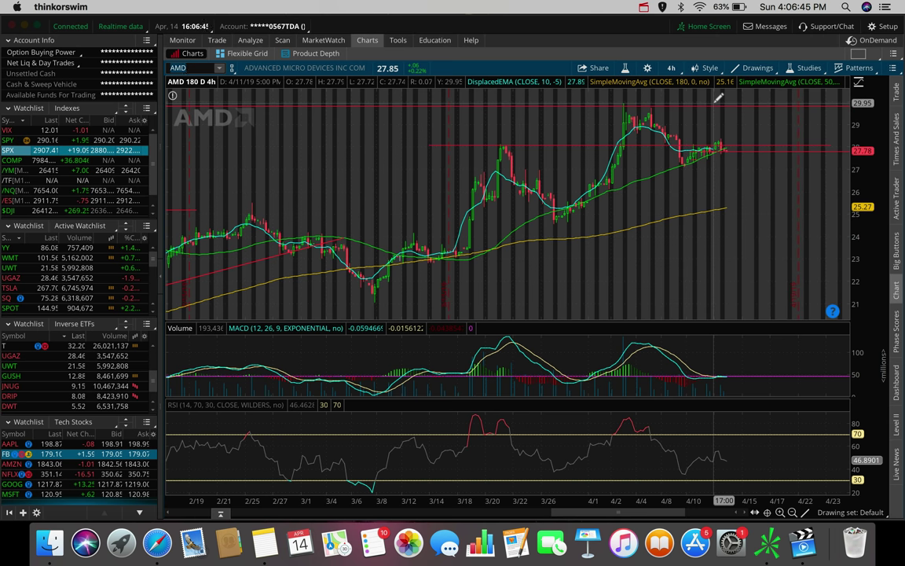
Step: Restore AMD's full 180-day view and discard a stray measurement line
left_click(671, 68)
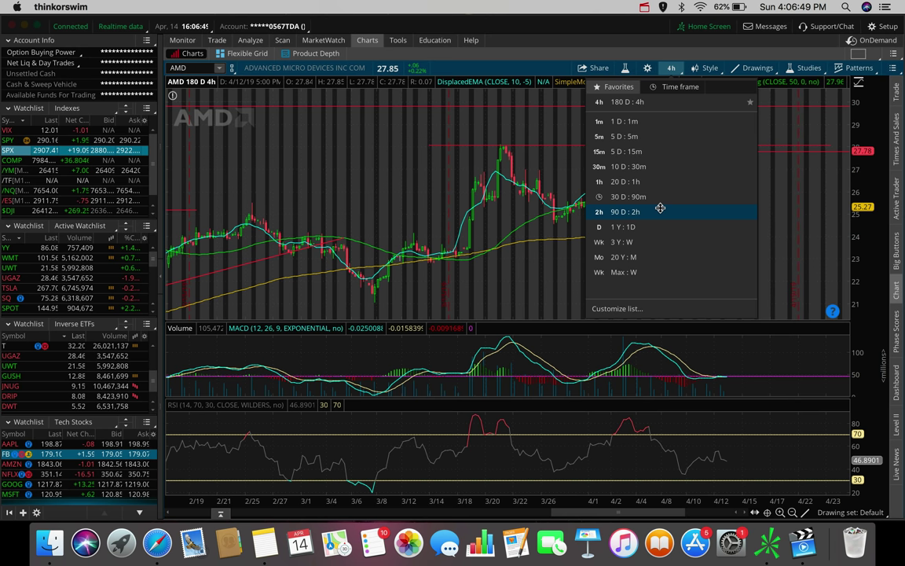
left_click(794, 196)
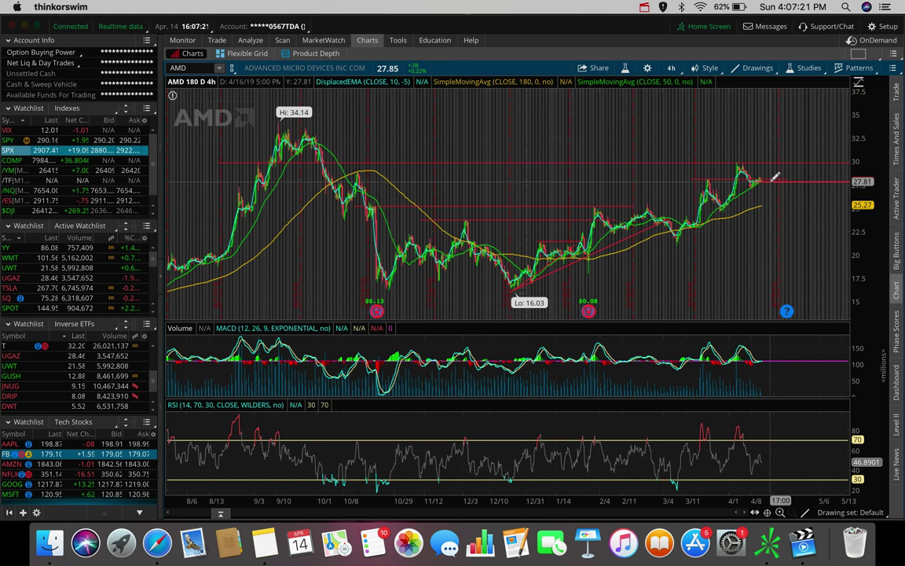
left_click(770, 181)
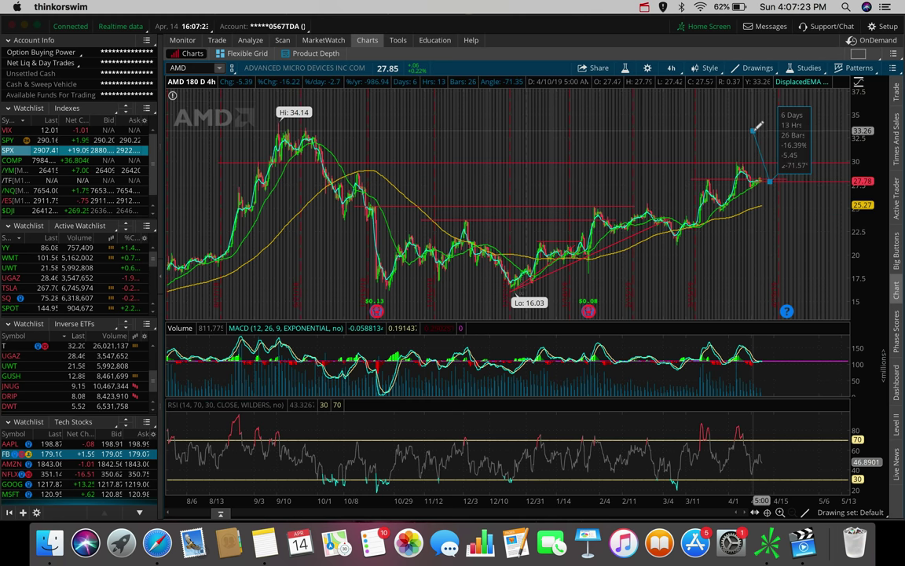
left_click_drag(754, 127, 772, 177)
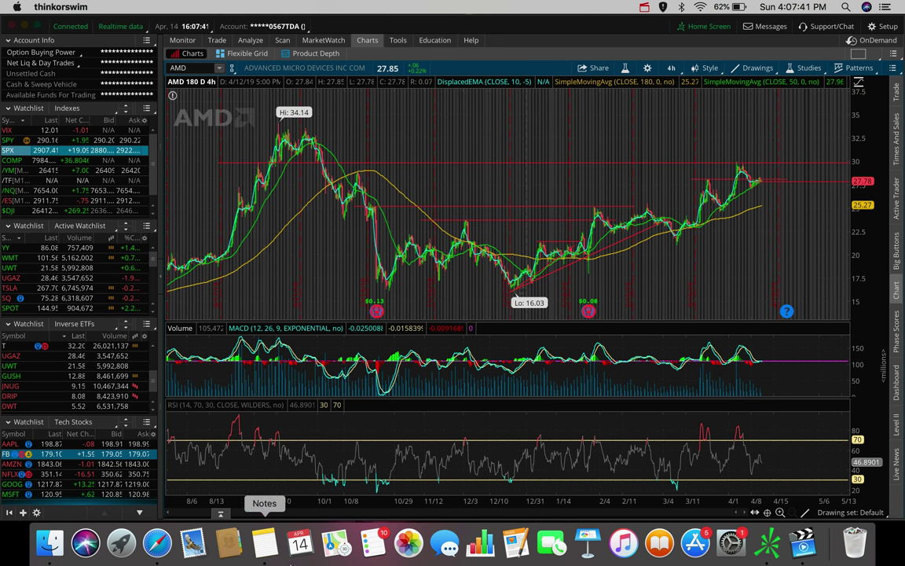
Step: Load the NVDA chart, zoom into February–April, then reset to the full date range
left_click(265, 558)
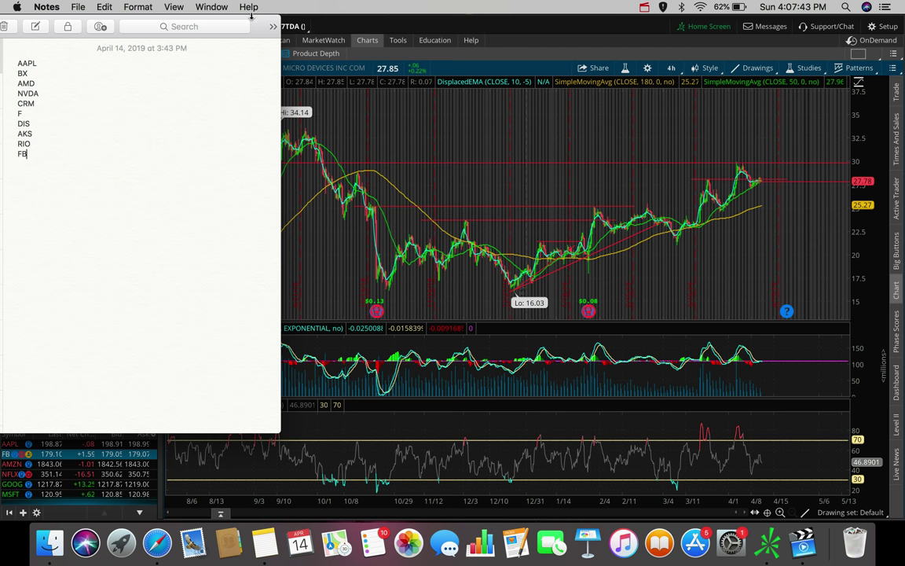
left_click(290, 18)
left_click(180, 68)
type("NVDA")
key("Return")
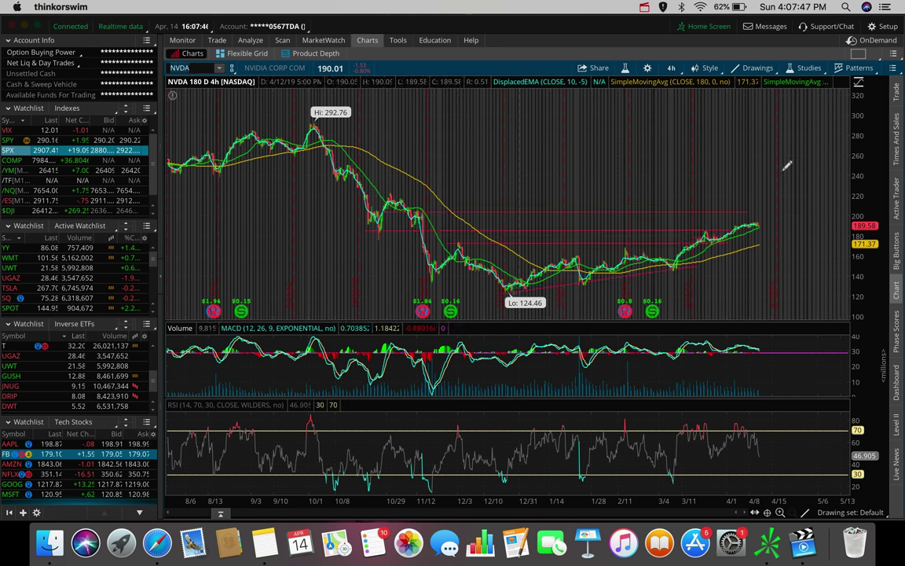
left_click_drag(735, 167, 539, 236)
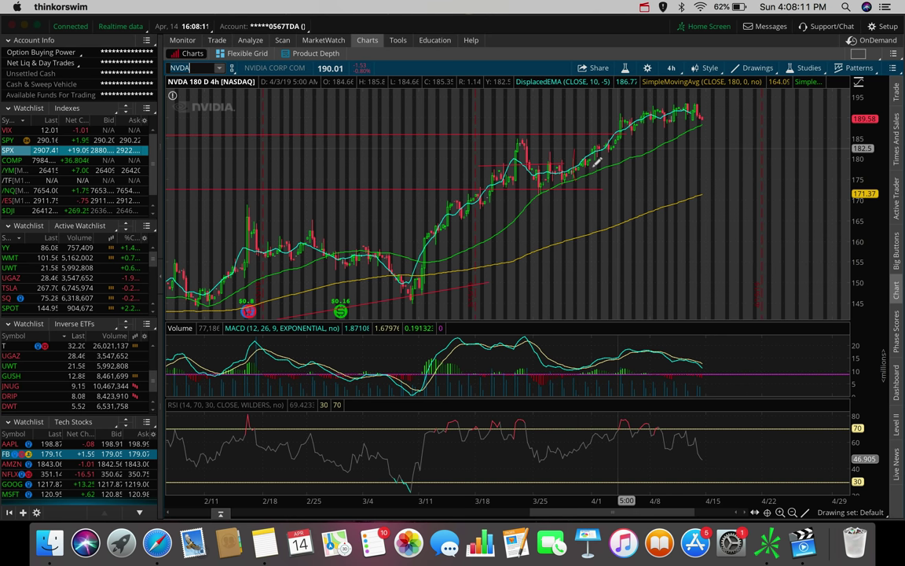
key("Return")
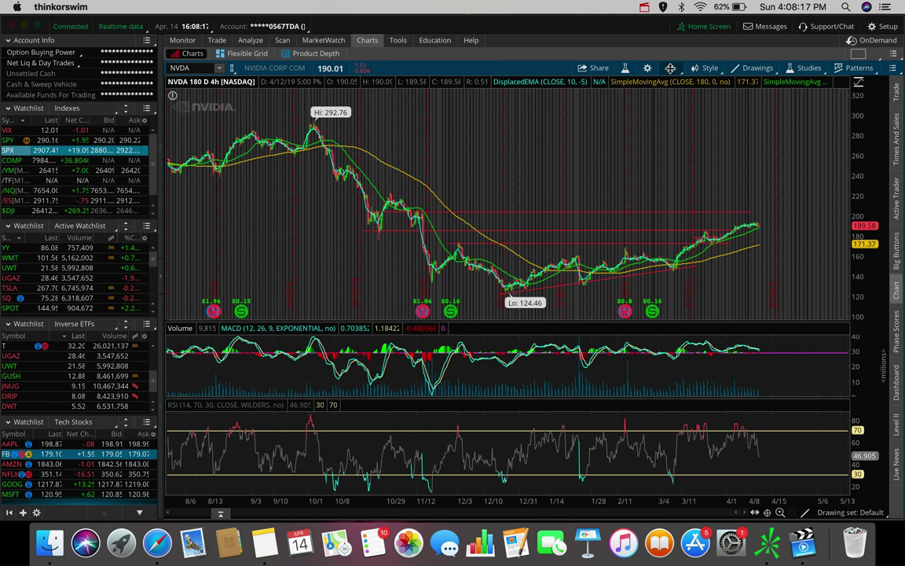
Step: On the 20 D : 1h view, draw a resistance line at NVDA's 193 high, then return to 180 D : 4h
left_click(670, 68)
left_click(586, 149)
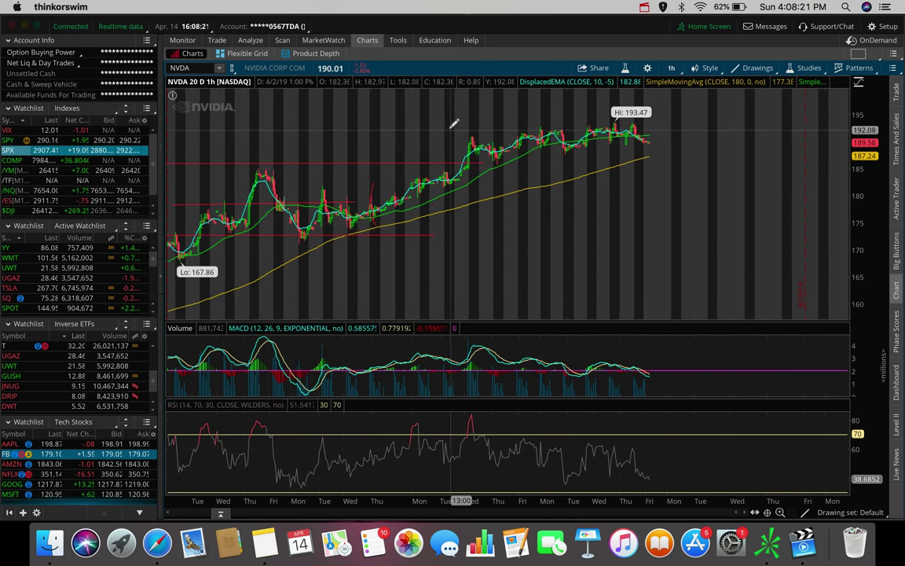
left_click(446, 126)
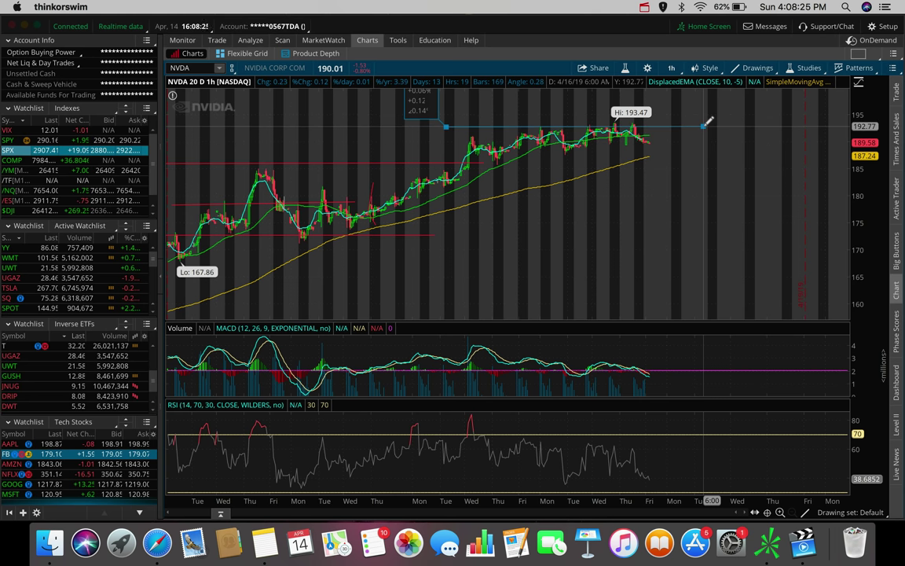
left_click(704, 125)
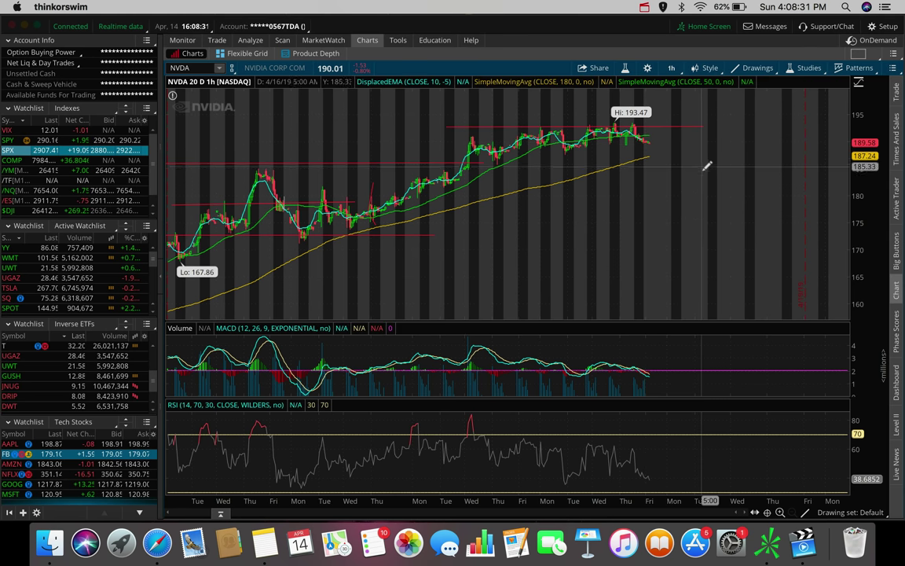
left_click(671, 68)
left_click(670, 210)
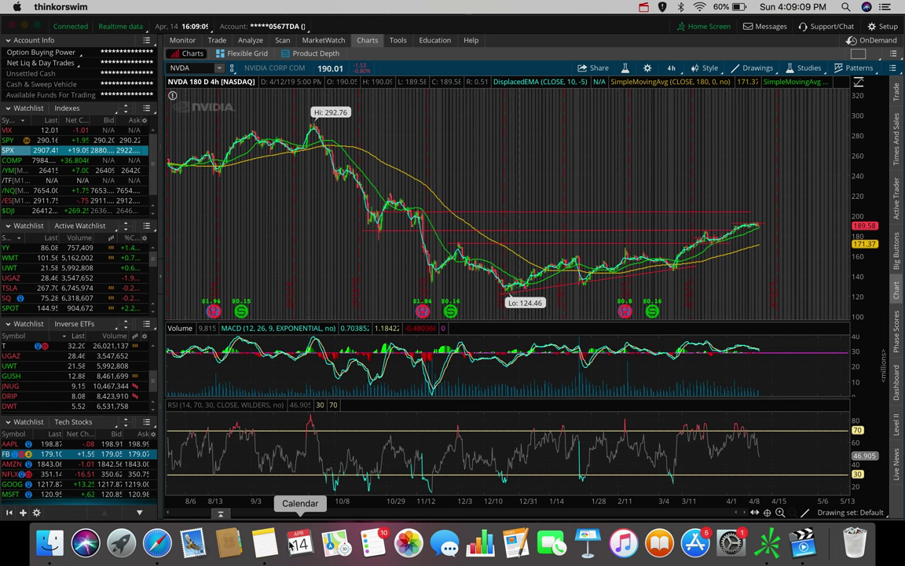
Step: Check the ticker list and load the Salesforce (CRM) chart
left_click(271, 543)
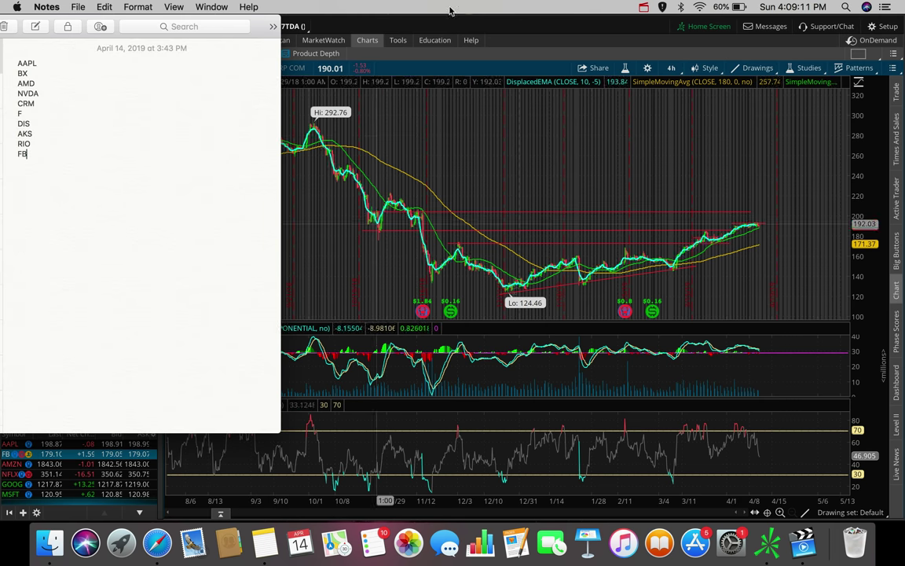
left_click(407, 27)
left_click(188, 68)
type("CRM")
key("Return")
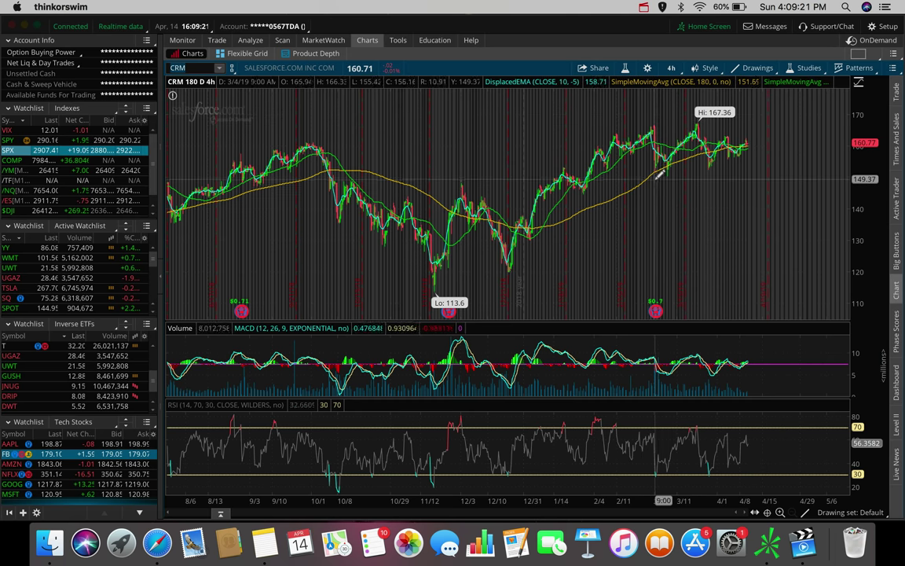
Step: Draw a rising red trendline along CRM's recent lows and a falling one across its highs
left_click_drag(657, 116, 657, 174)
left_click(768, 146)
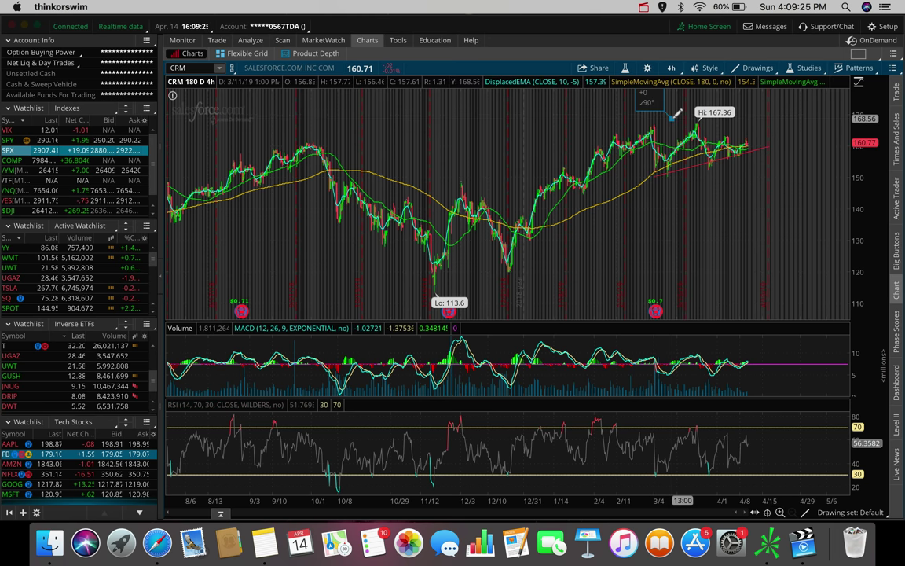
left_click_drag(672, 120, 778, 143)
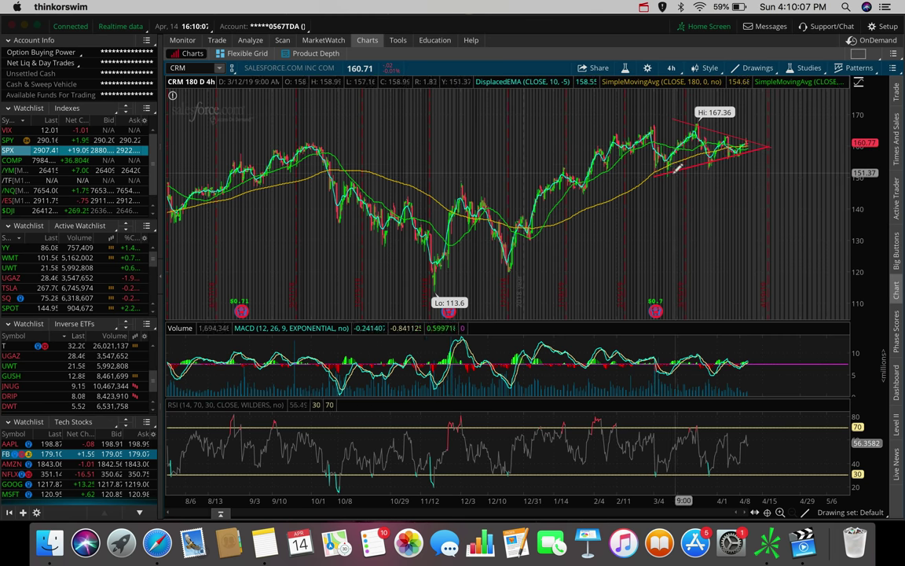
Step: Draw a red line sloping down from the CRM triangle apex toward about 147 and adjust the lower trendline
left_click(751, 140)
left_click(771, 181)
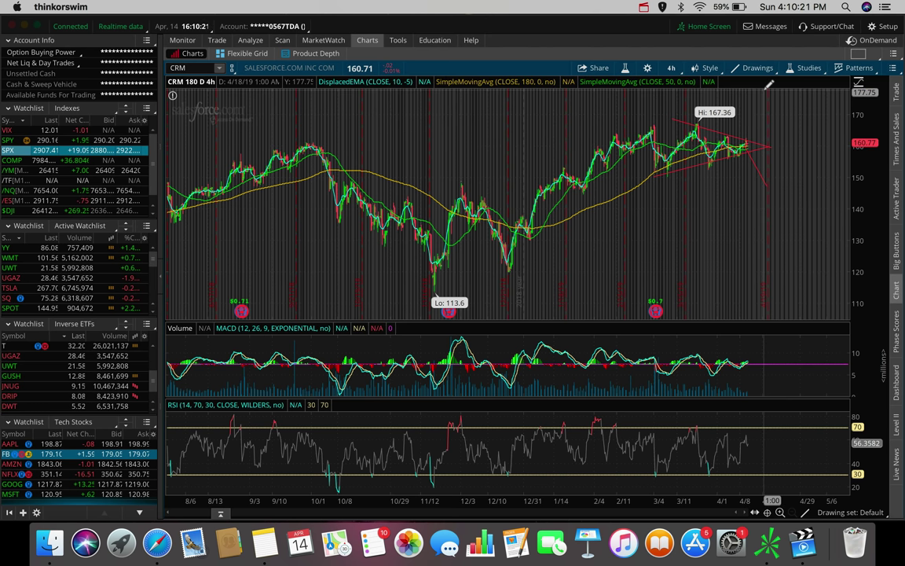
left_click(752, 143)
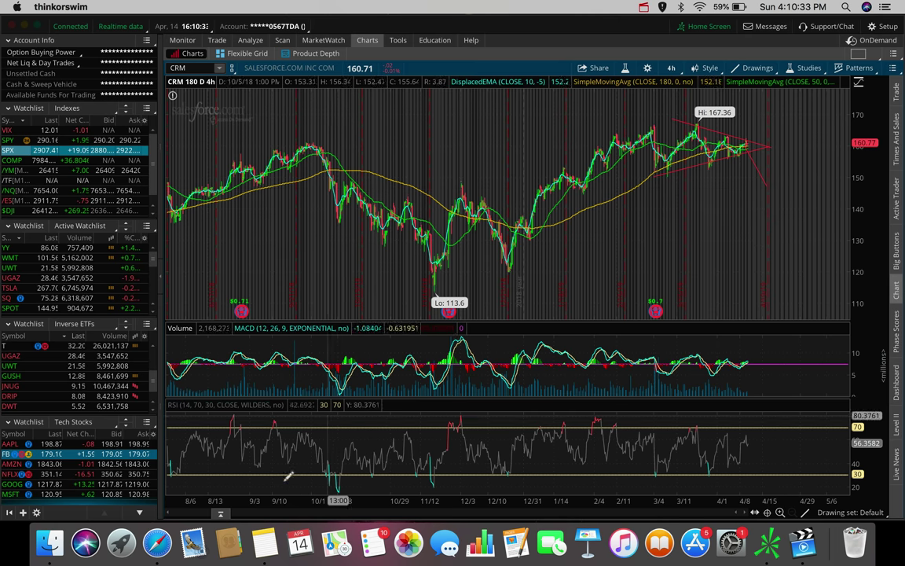
left_click(265, 541)
Step: Chart Ford (F) on the 180-day 4-hour view in place of CRM
left_click(281, 105)
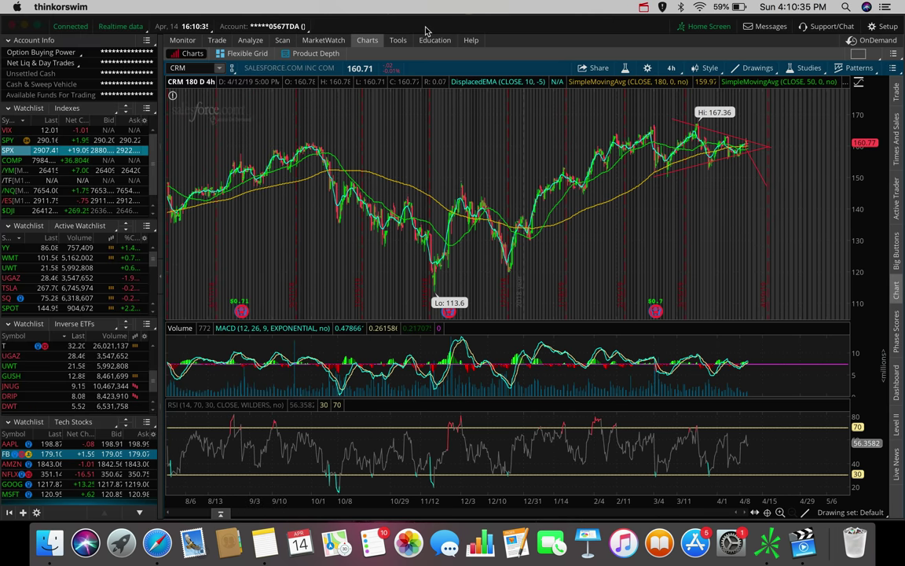
type("F")
key("Return")
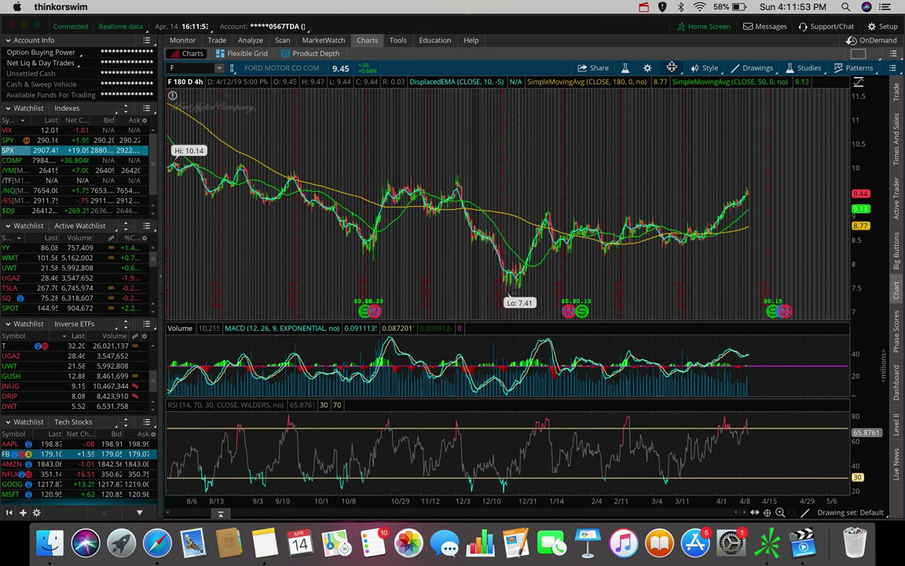
Step: Switch the Ford chart to the 1 Y : 1D daily time frame
left_click(671, 67)
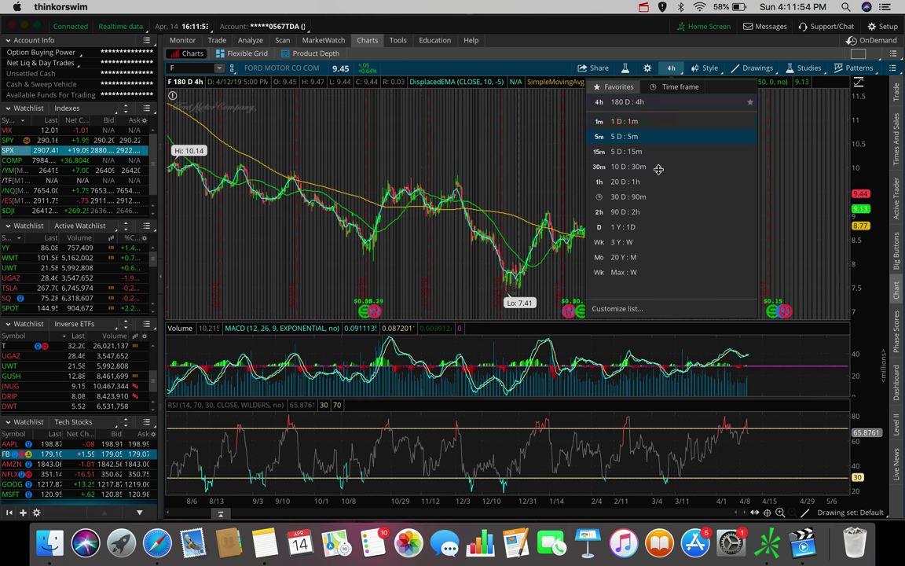
left_click(643, 225)
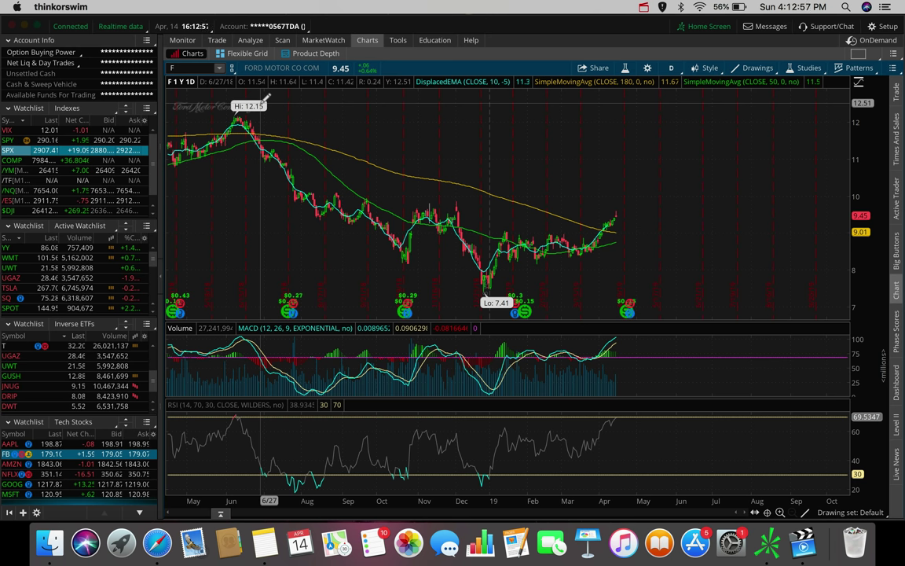
Step: Return the Ford chart to the 180 D : 4h view
left_click(671, 68)
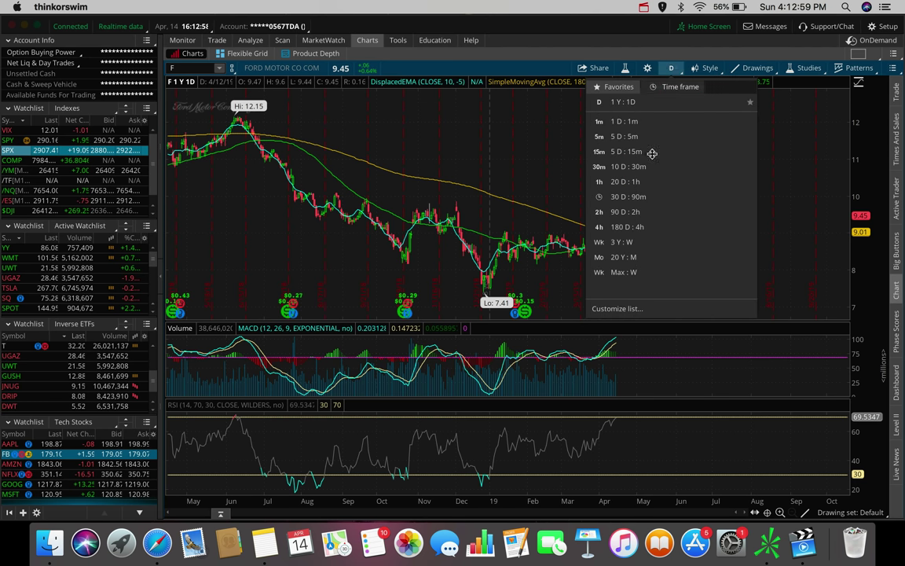
left_click(631, 227)
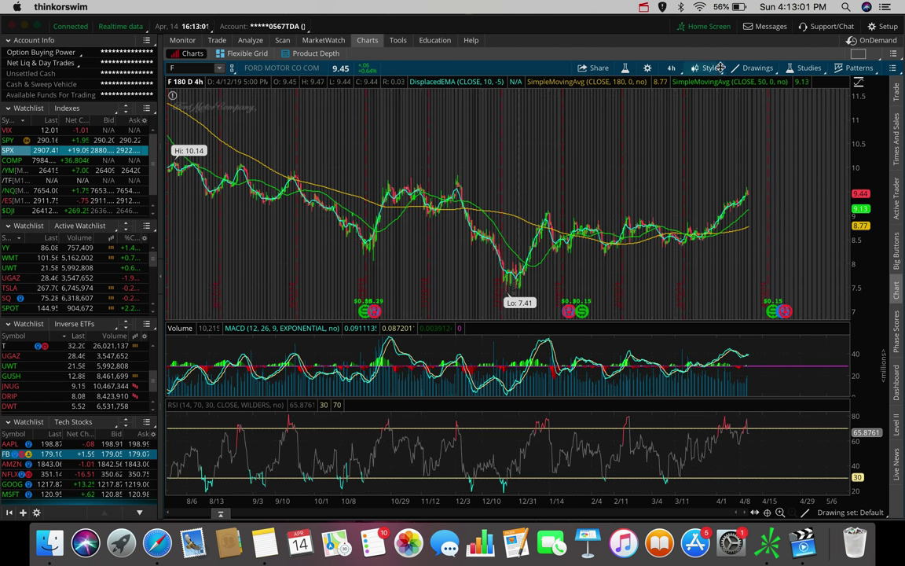
left_click(745, 67)
mouse_move(810, 152)
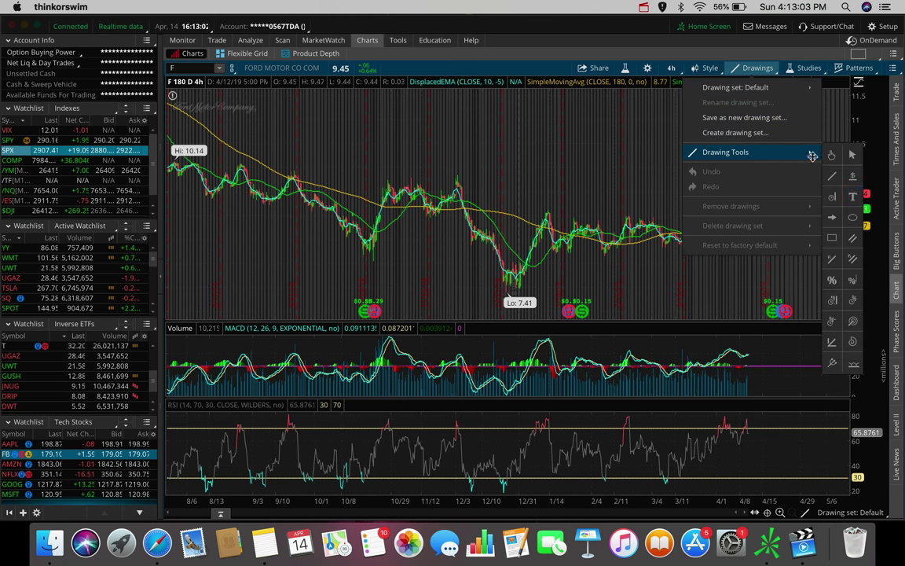
left_click(853, 193)
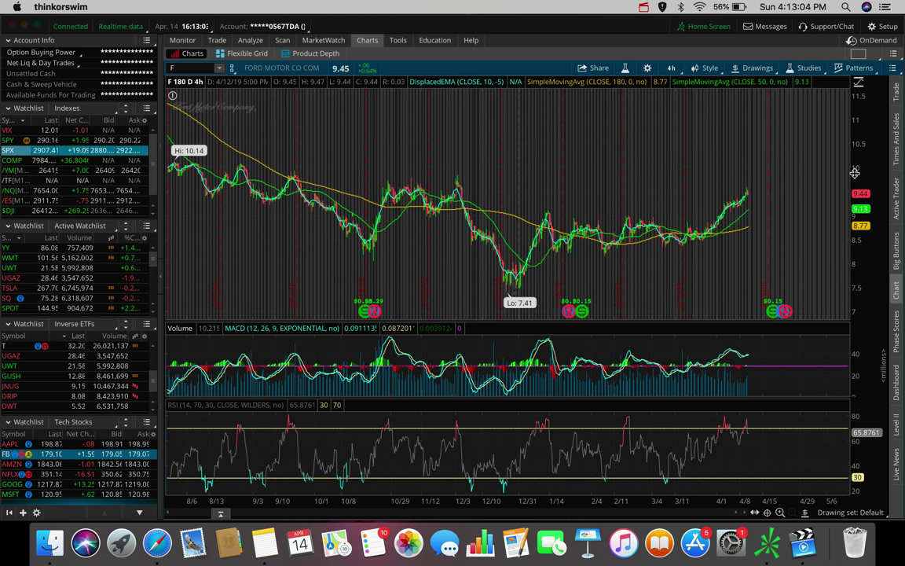
Step: Draw red horizontal price levels on Ford near 9, 9.56 and 10
left_click(481, 216)
left_click(319, 216)
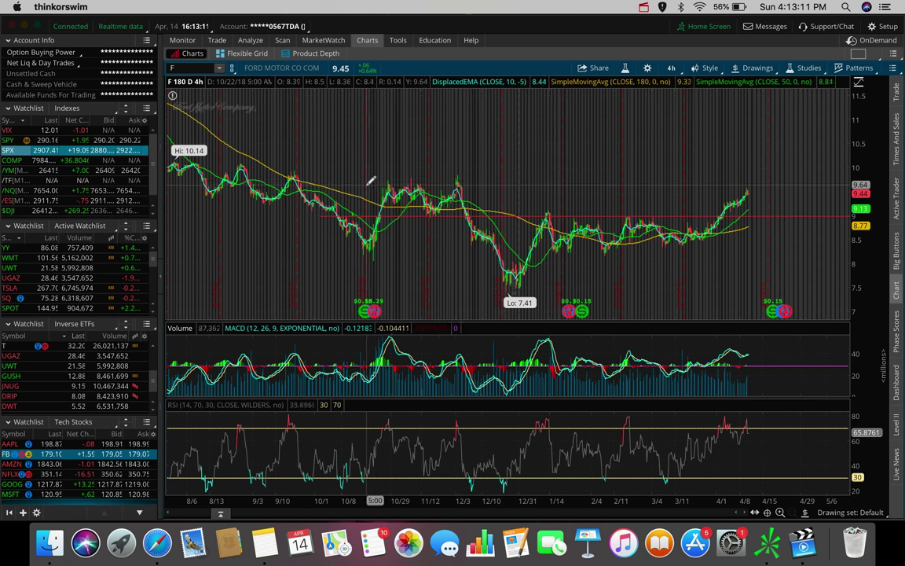
left_click_drag(366, 185, 410, 186)
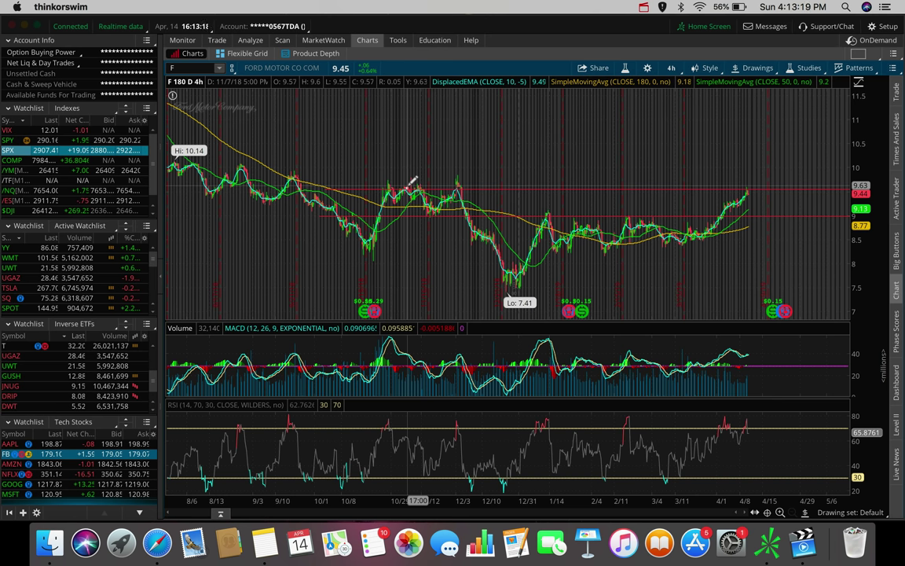
left_click_drag(410, 182, 377, 189)
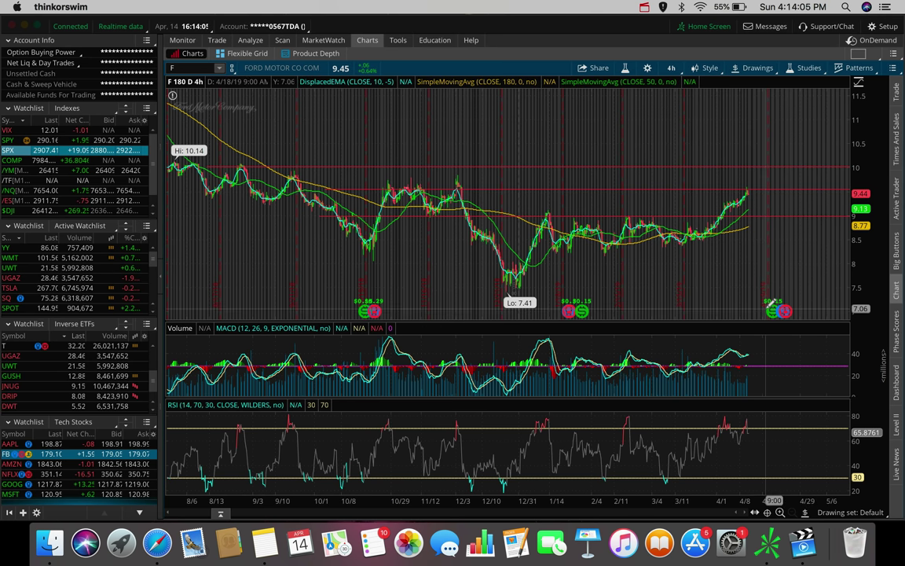
mouse_move(776, 305)
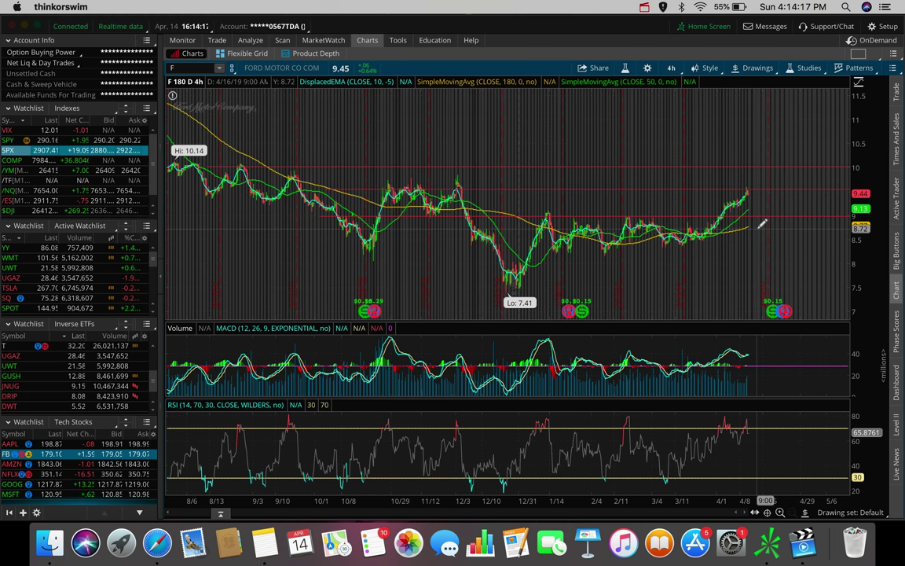
Step: Check the ticker list and chart Walt Disney (DIS) on the 180-day 4-hour view
left_click(265, 542)
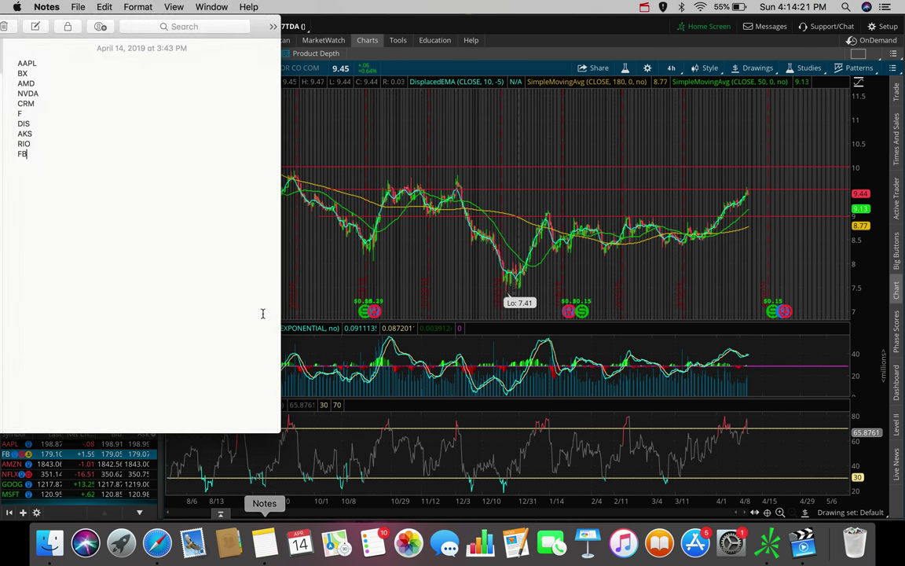
left_click(398, 29)
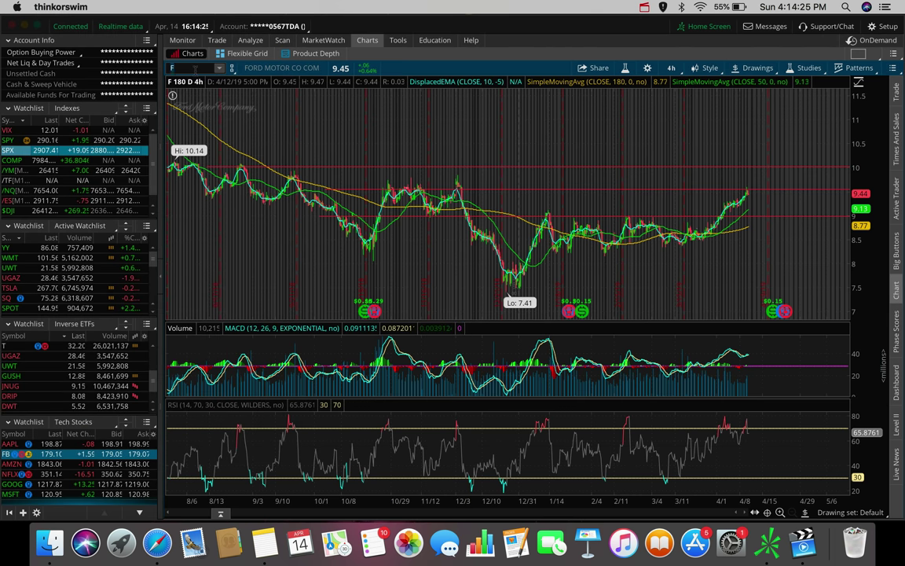
type("DIS")
key("Return")
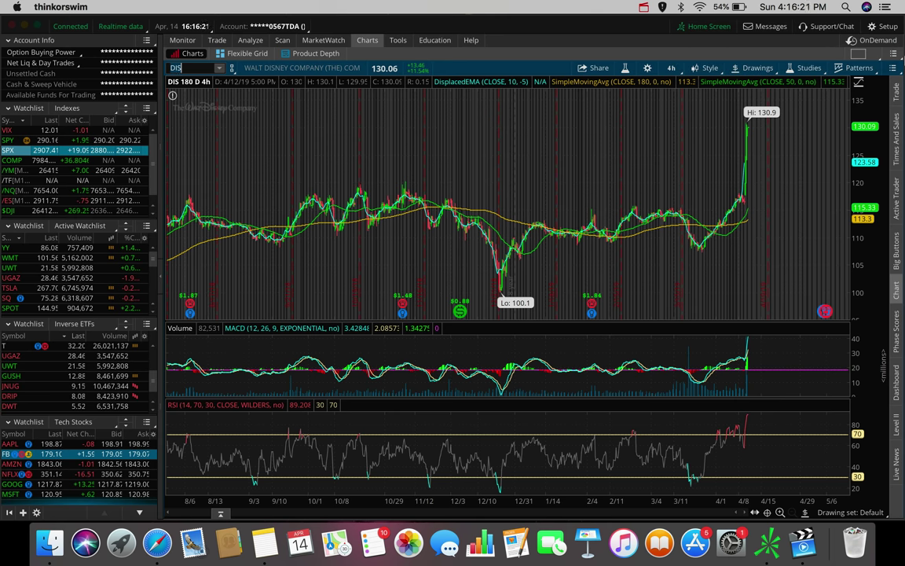
key("Return")
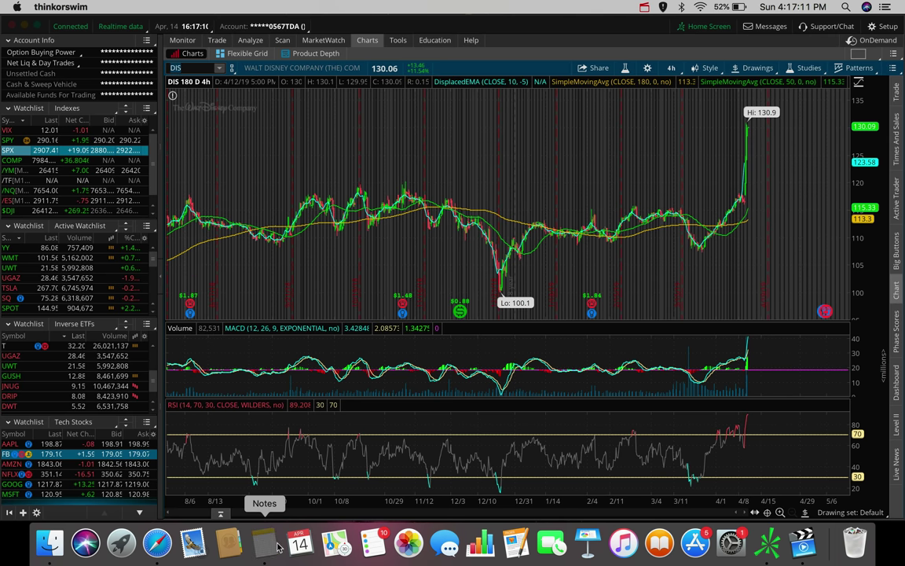
Step: Check the ticker list and load the AK Steel (AKS) chart
left_click(264, 542)
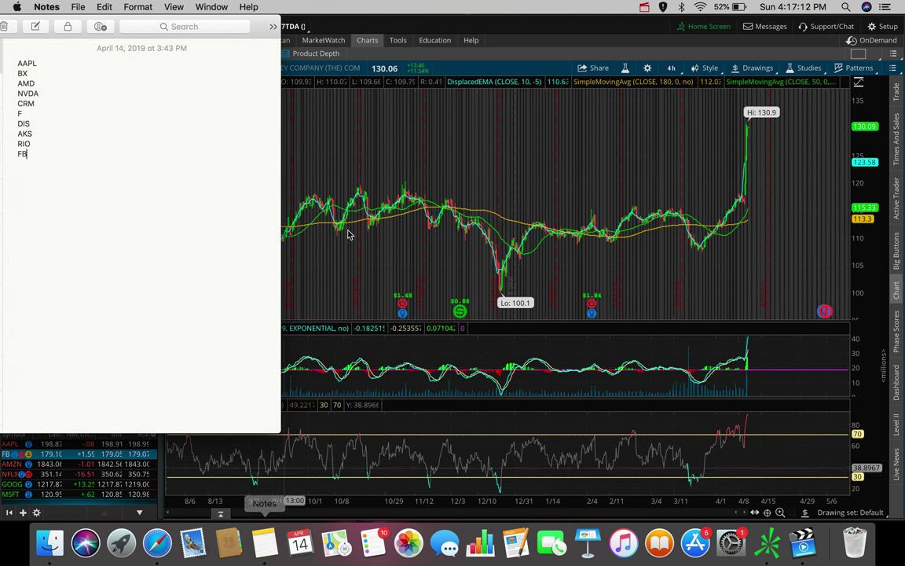
left_click(444, 26)
left_click(197, 68)
type("AKS")
key("Return")
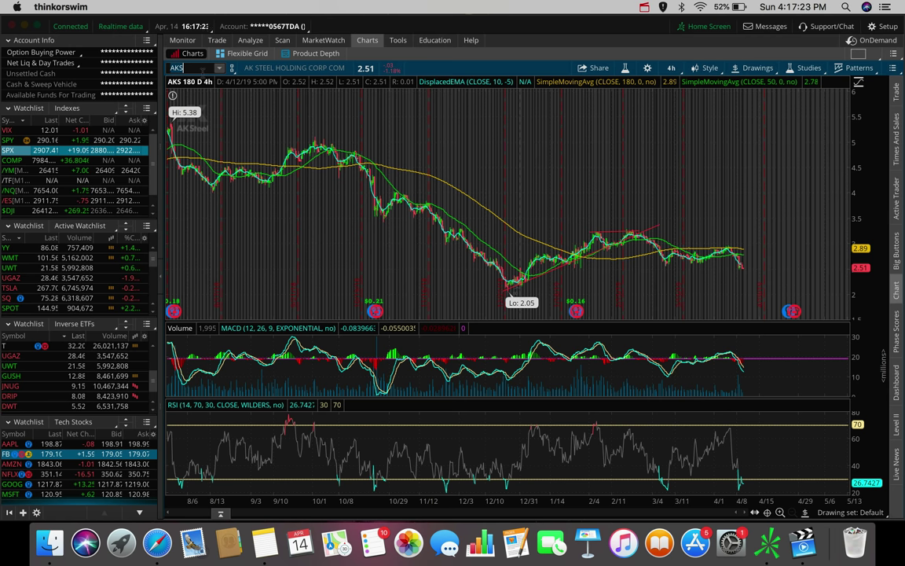
Step: Briefly chart United States Steel (X), then reload AKS
type("X")
key("Return")
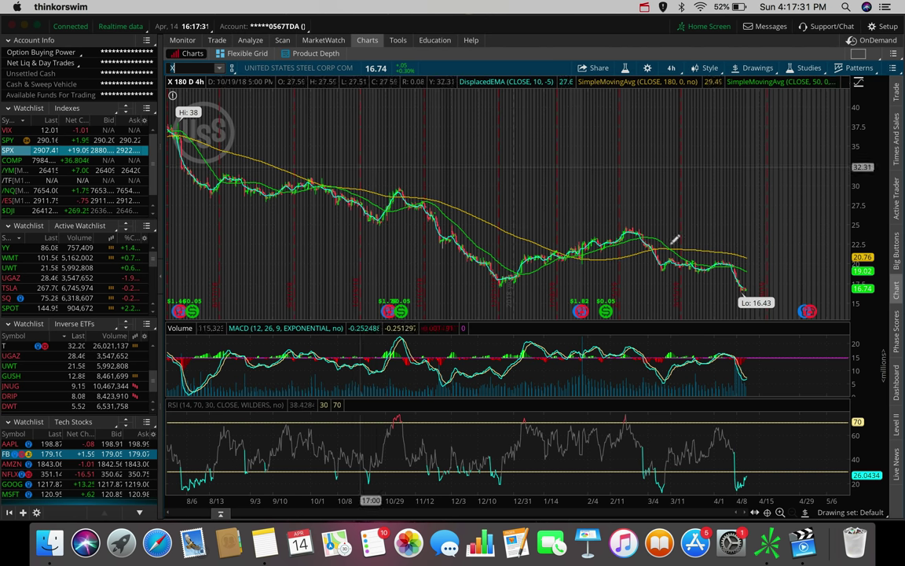
left_click(184, 68)
type("AKS")
key("Return")
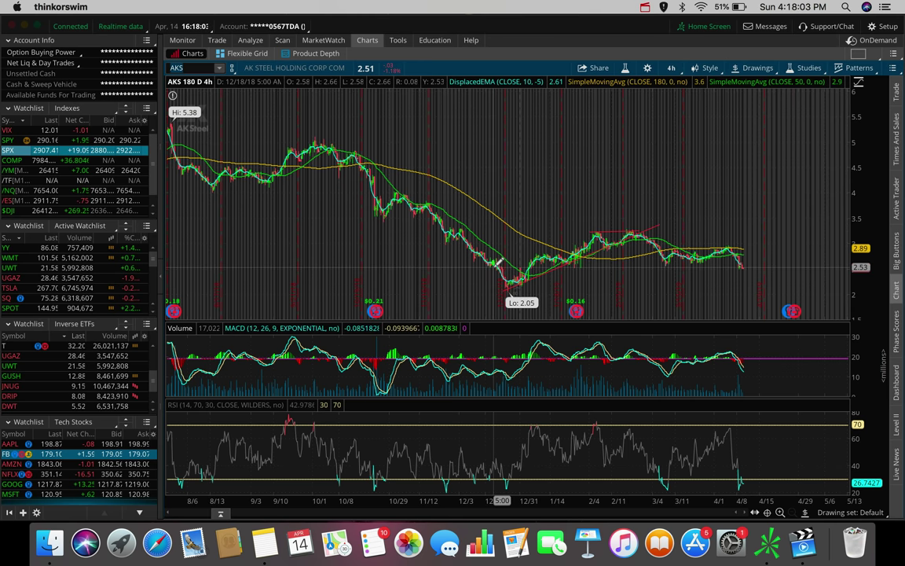
Step: Place a red horizontal price level at about 2.51 on the AKS chart
left_click(441, 267)
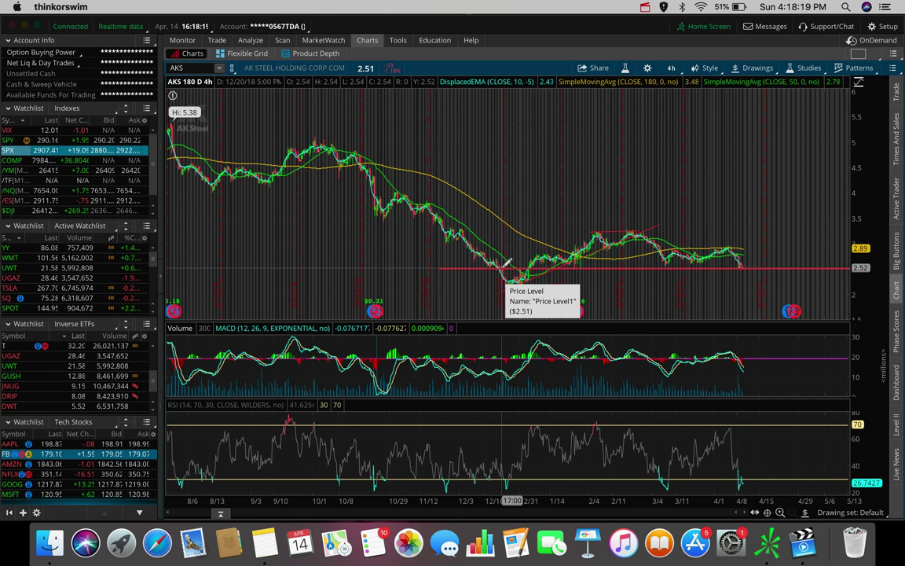
left_click(509, 263)
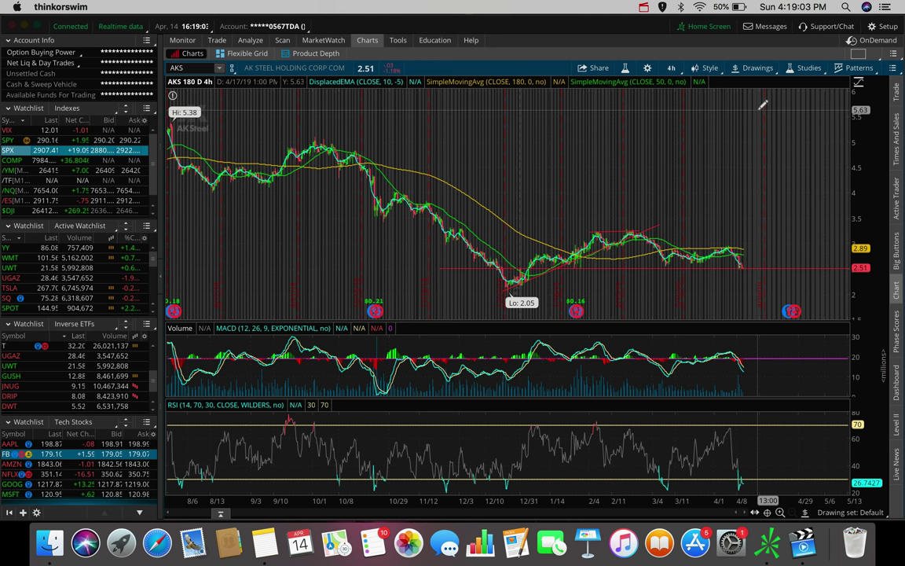
Step: Check the ticker list and load the Rio Tinto (RIO) chart
left_click(264, 542)
left_click(350, 30)
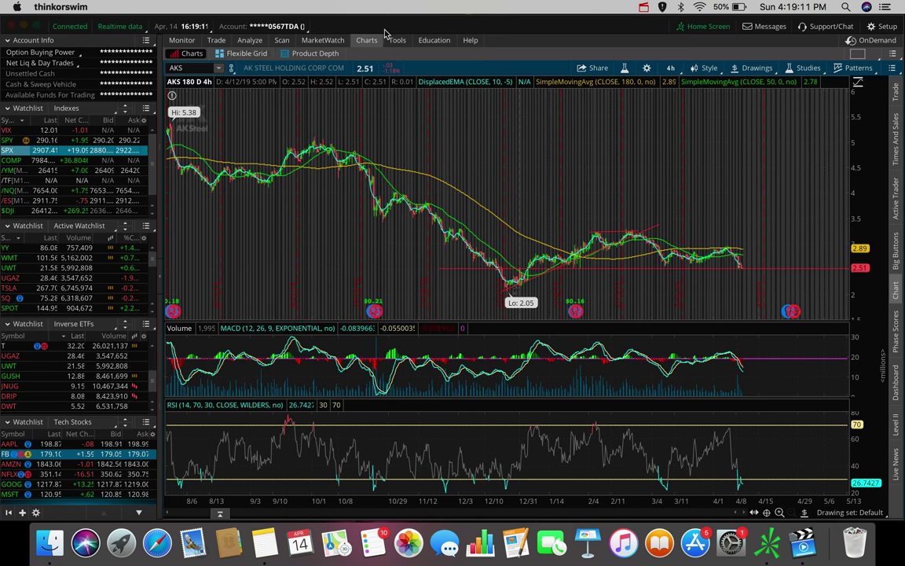
type("RIO")
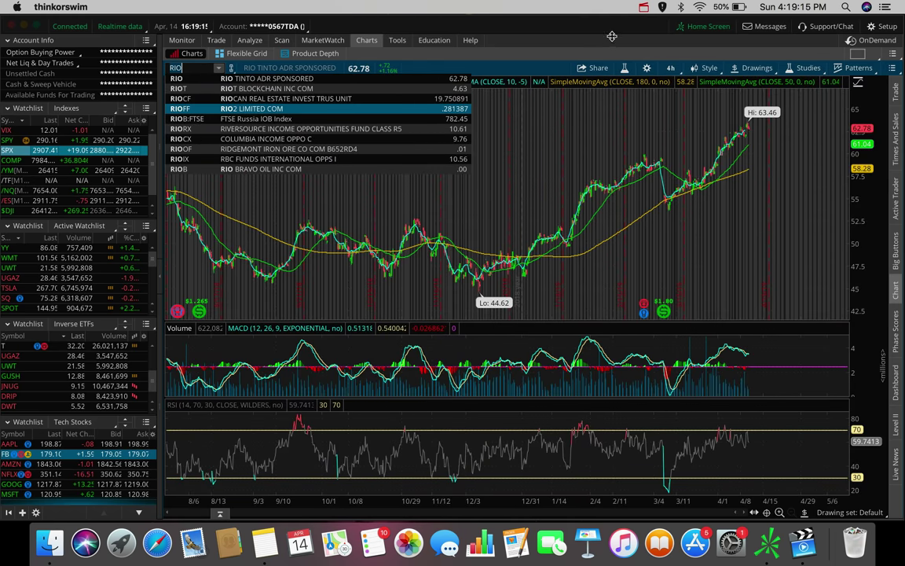
key("Return")
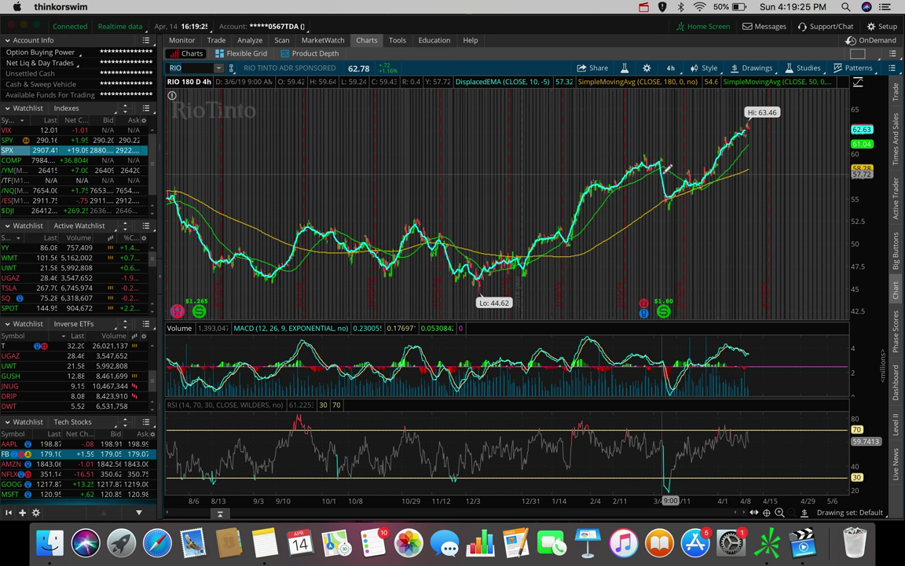
Step: View RIO on 3 Y : W and 20 Y : M bars, then return to 180 D : 4h
left_click(670, 68)
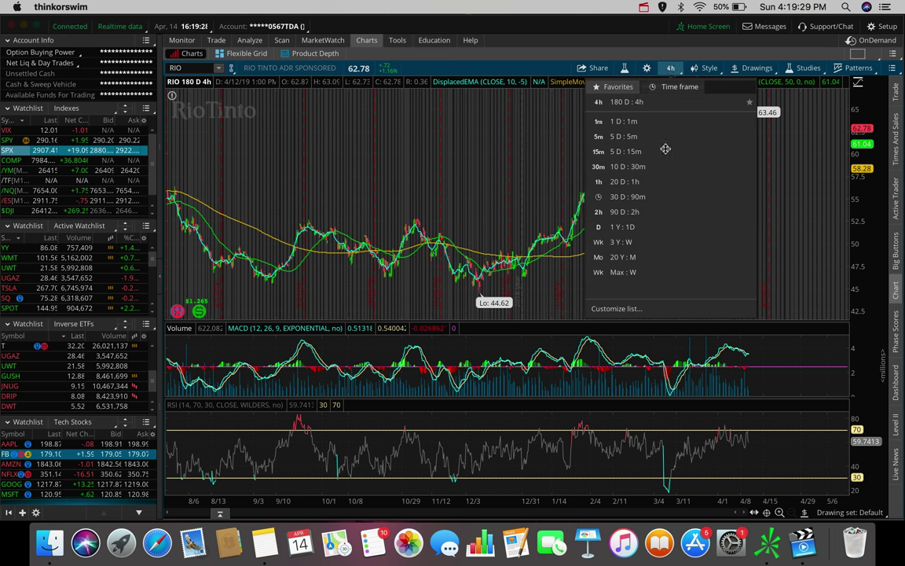
left_click(646, 241)
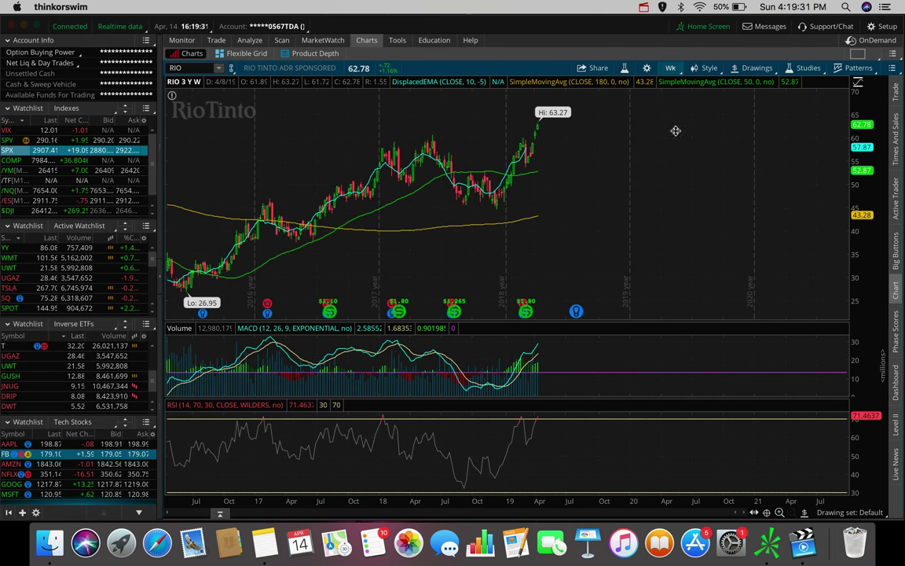
left_click(670, 67)
left_click(671, 247)
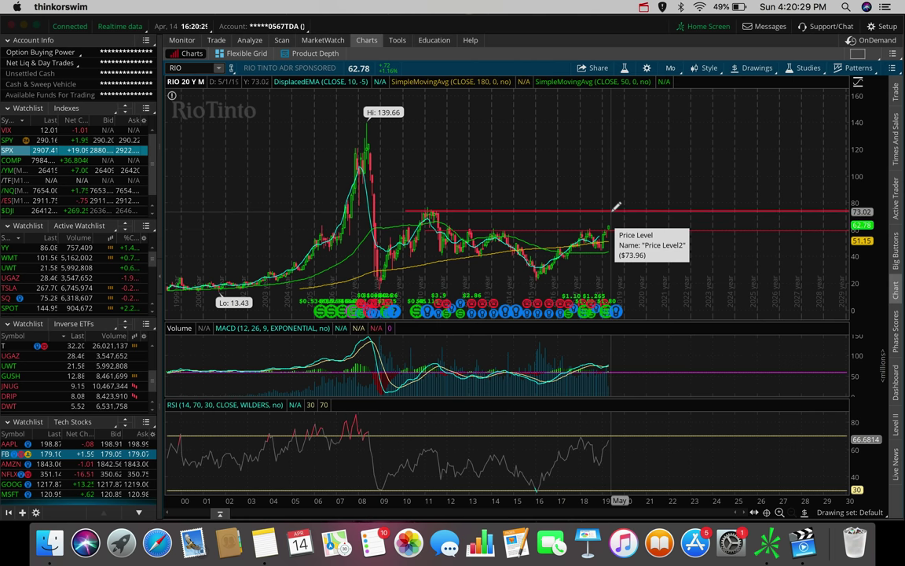
left_click(671, 67)
left_click(646, 225)
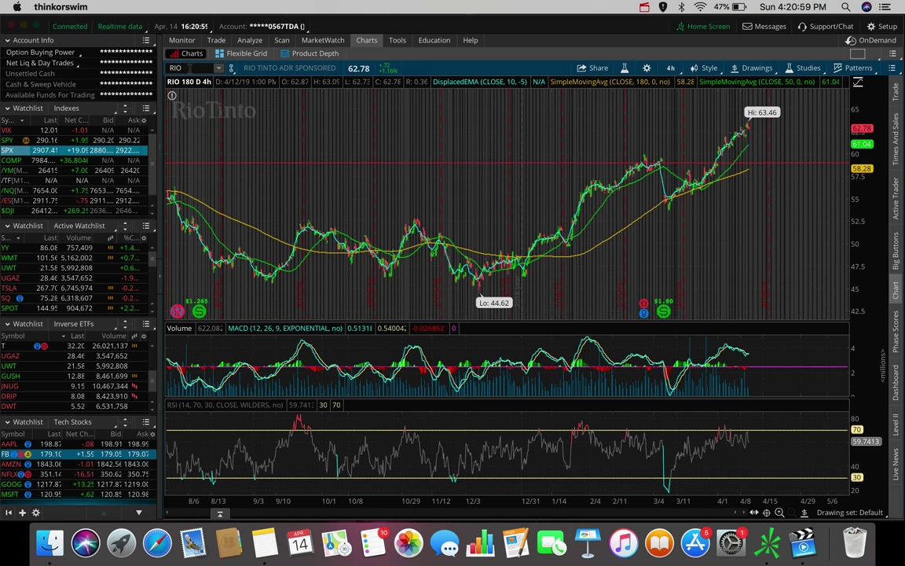
Step: Chart Facebook (FB) and read the values of its red levels up to 185.98
type("FB")
key("Return")
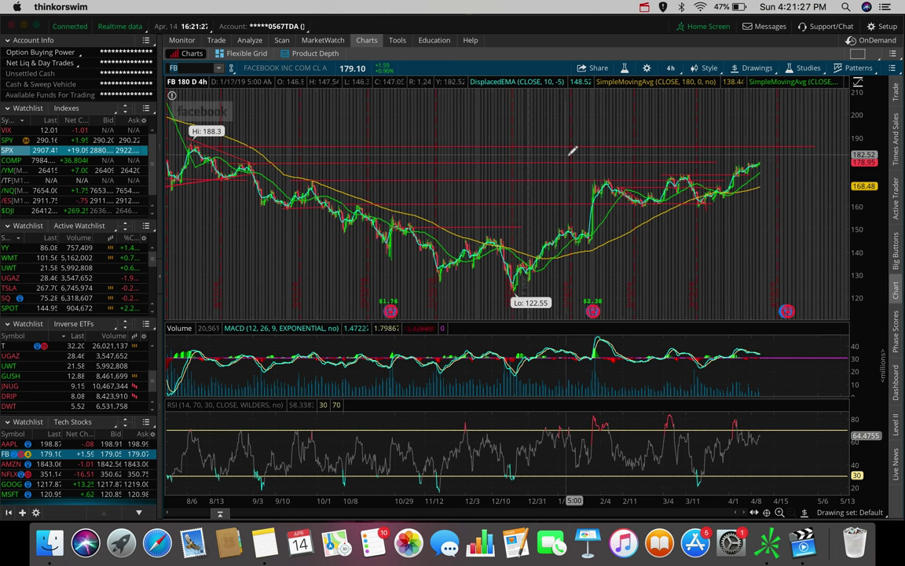
mouse_move(574, 157)
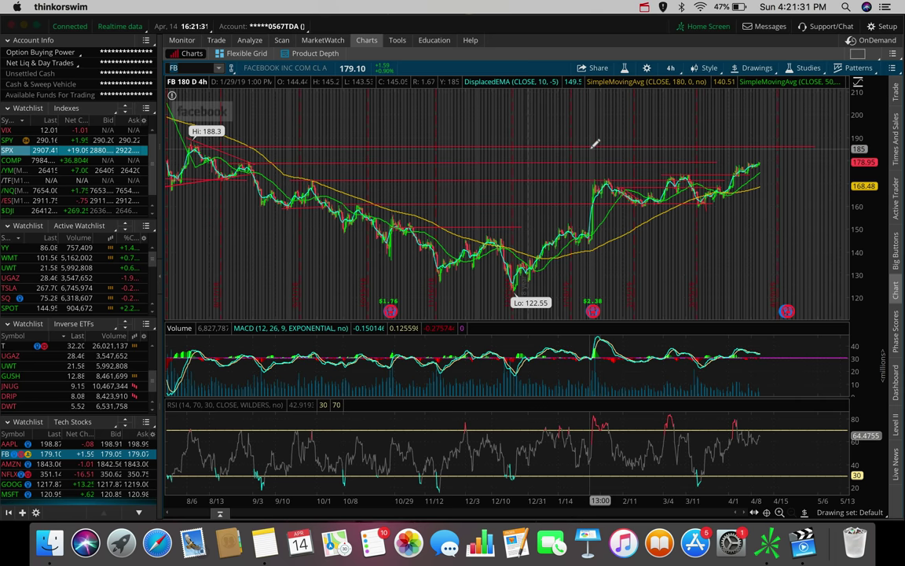
mouse_move(594, 142)
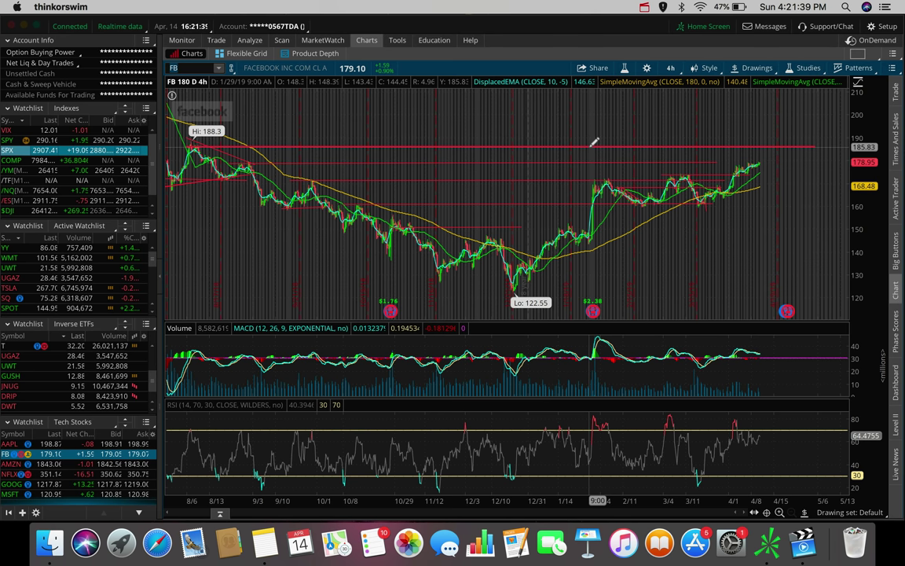
mouse_move(616, 157)
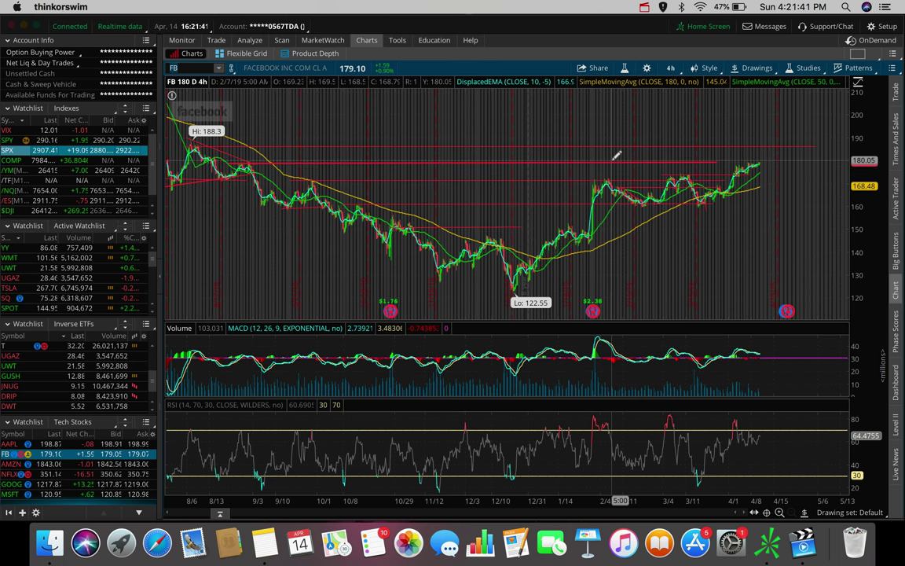